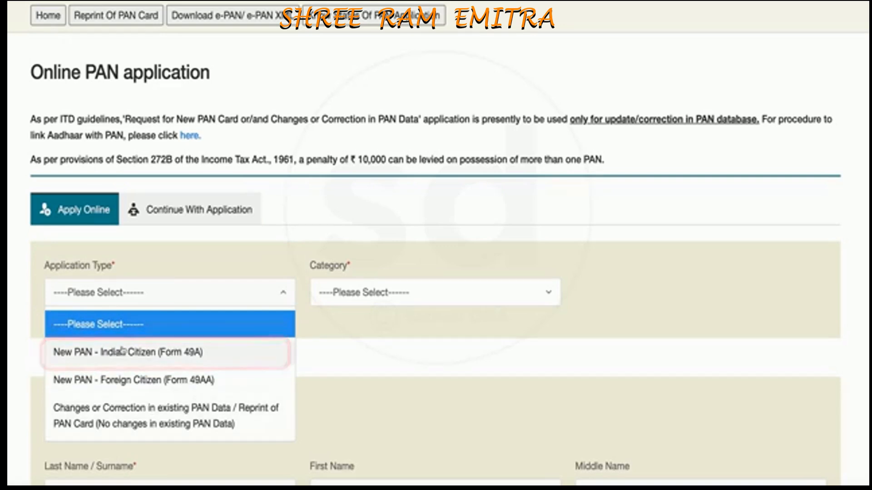
- Set the application type to New PAN - Indian Citizen (Form 49A) and the category to INDIVIDUAL
left_click(127, 352)
left_click(411, 296)
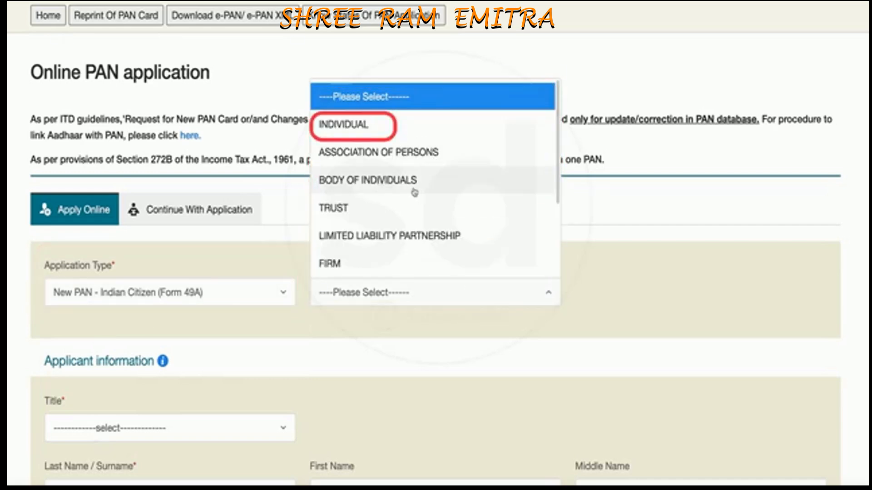
left_click(359, 127)
- Set the applicant's title to Smt and enter the applicant's surname and first name
scroll(358, 191, "down", 5)
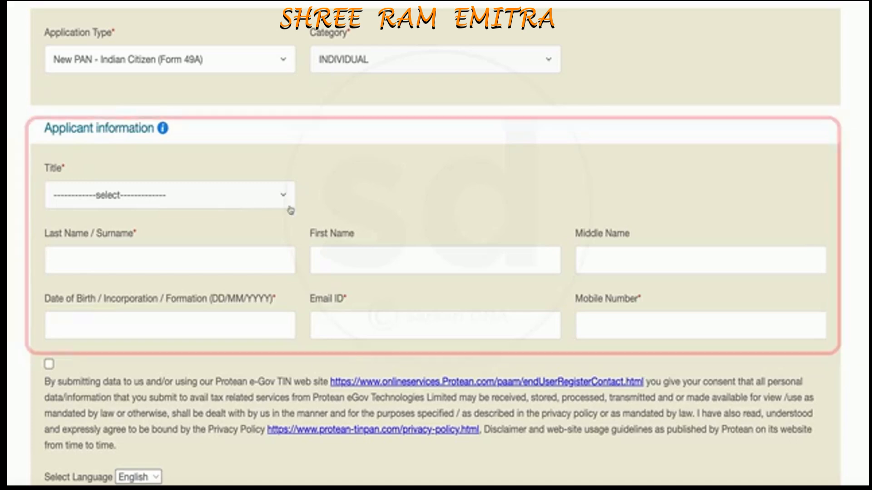
left_click(287, 201)
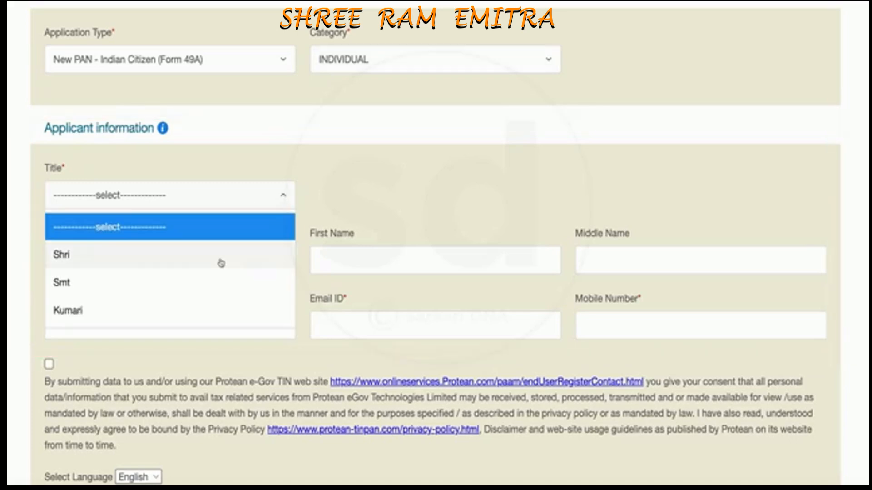
left_click(129, 287)
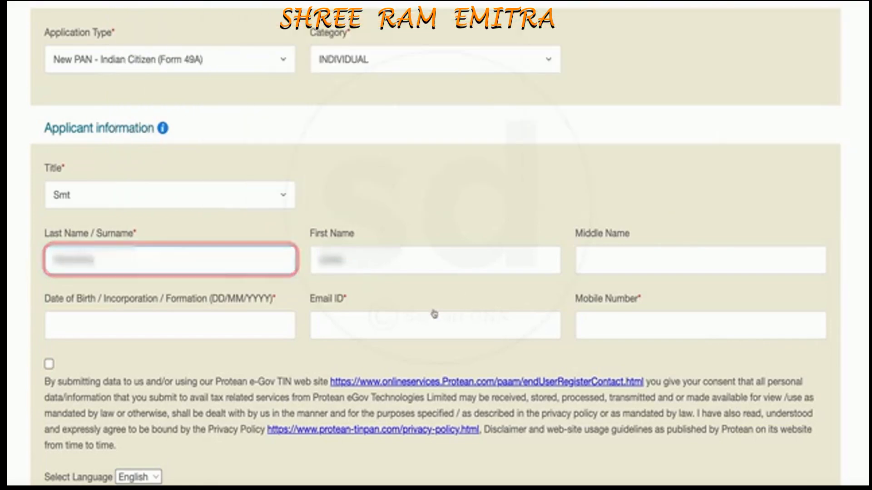
- Choose the applicant's date of birth from the calendar in the applicant information section
scroll(500, 315, "down", 2)
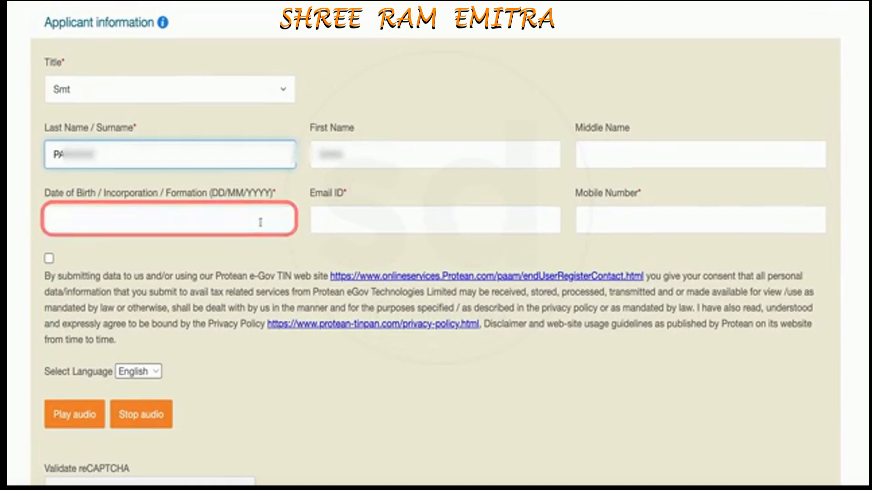
left_click(260, 222)
left_click(189, 278)
left_click(135, 281)
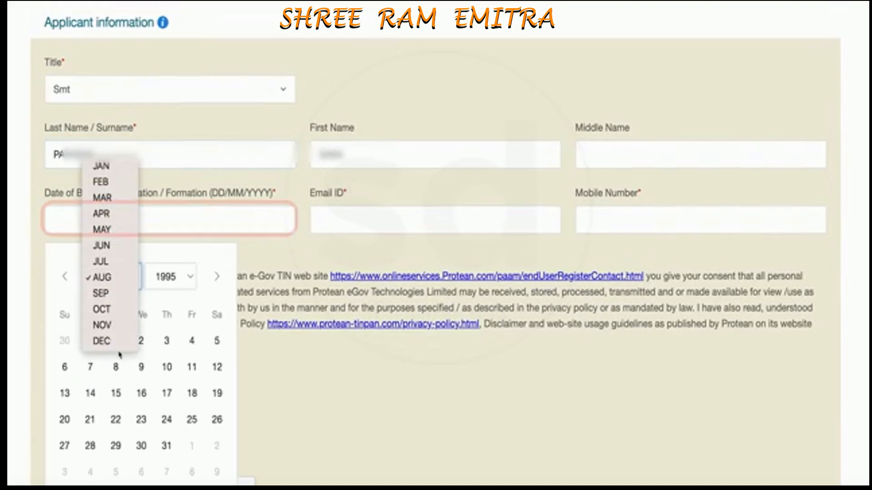
left_click(101, 341)
left_click(65, 396)
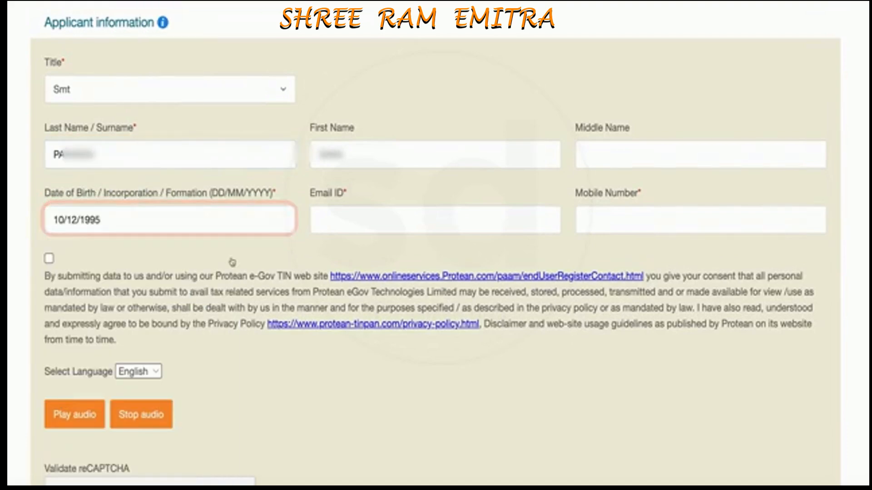
- Enter the applicant's e-mail address and mobile number in the applicant information section
left_click(457, 220)
left_click(680, 223)
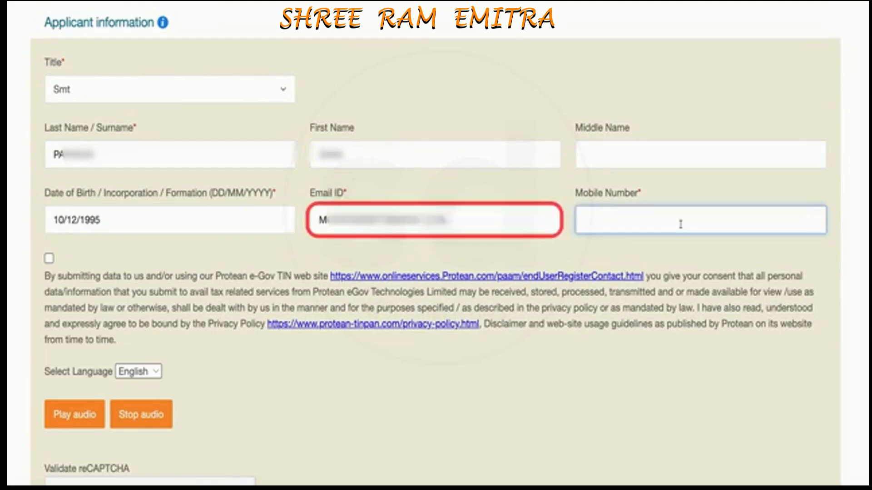
type("********")
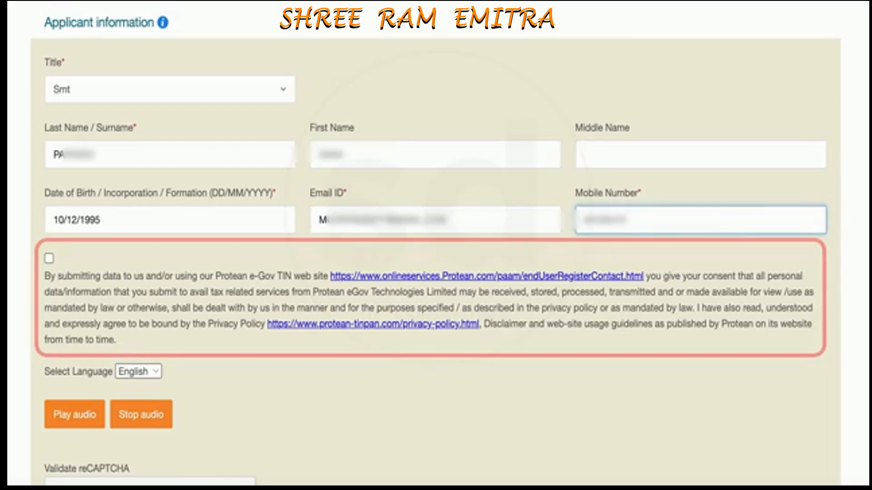
type("**")
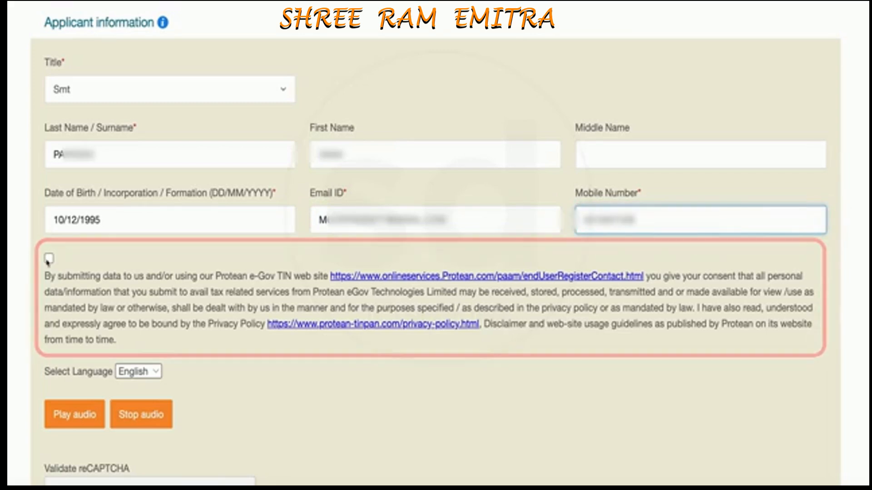
- Accept the data consent statement, complete the reCAPTCHA check and submit the applicant information
left_click(49, 258)
scroll(49, 258, "down", 3)
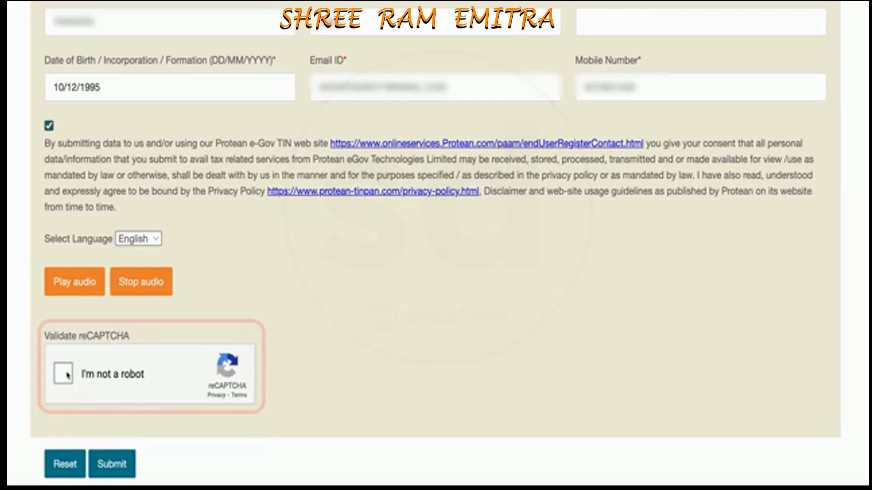
left_click(66, 374)
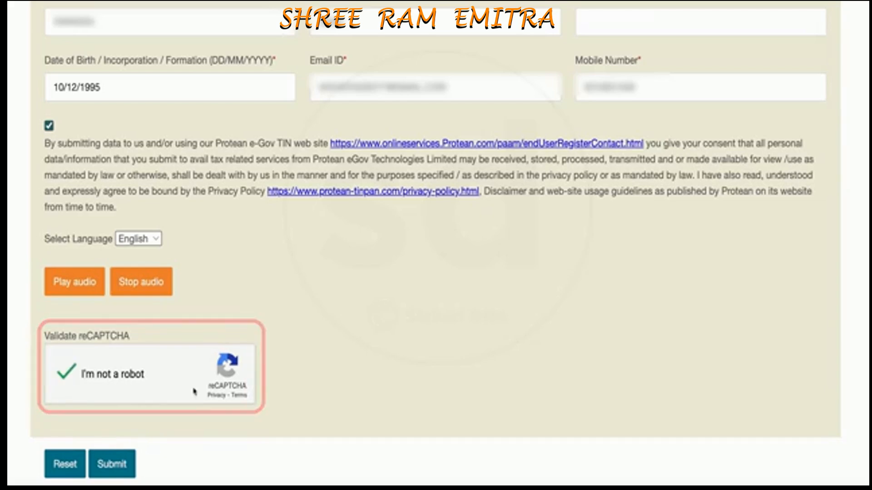
scroll(212, 389, "down", 2)
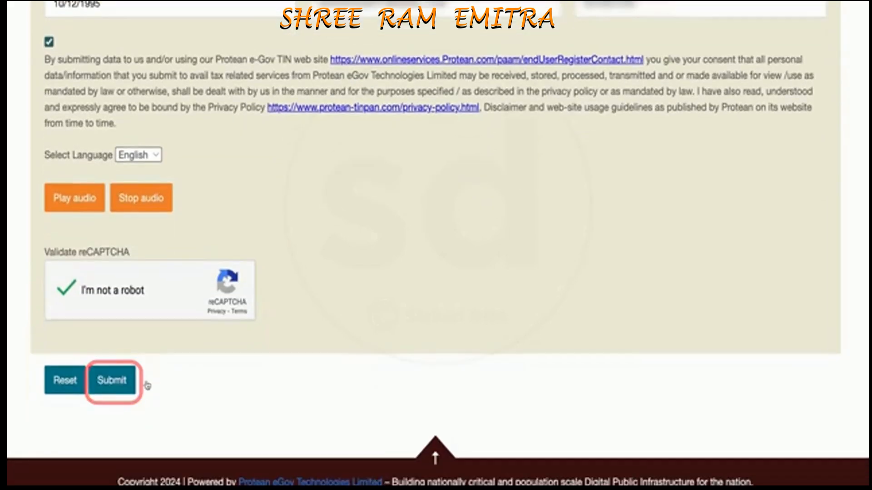
left_click(123, 386)
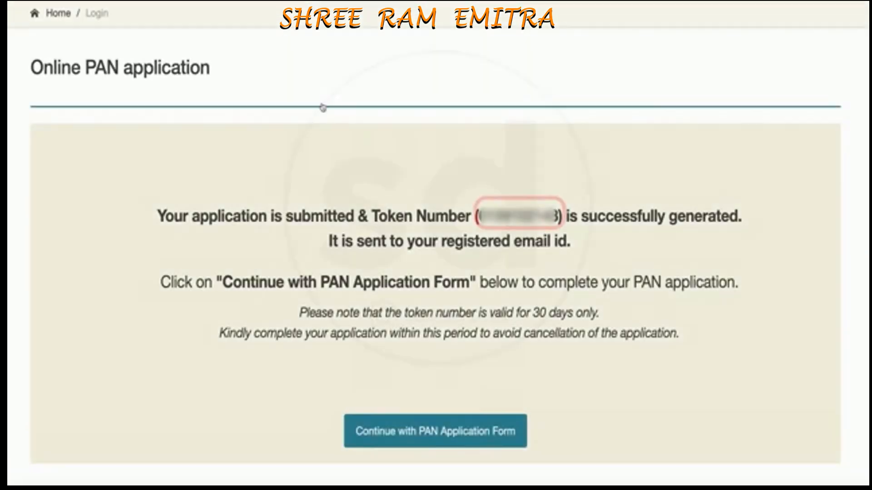
- Review the generated token number message and continue with the PAN application form
left_click_drag(222, 219, 674, 223)
left_click(678, 240)
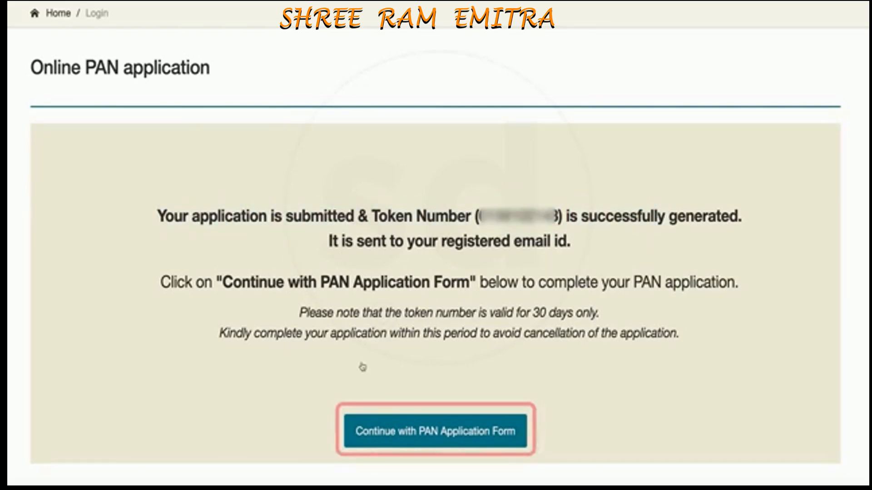
left_click(466, 435)
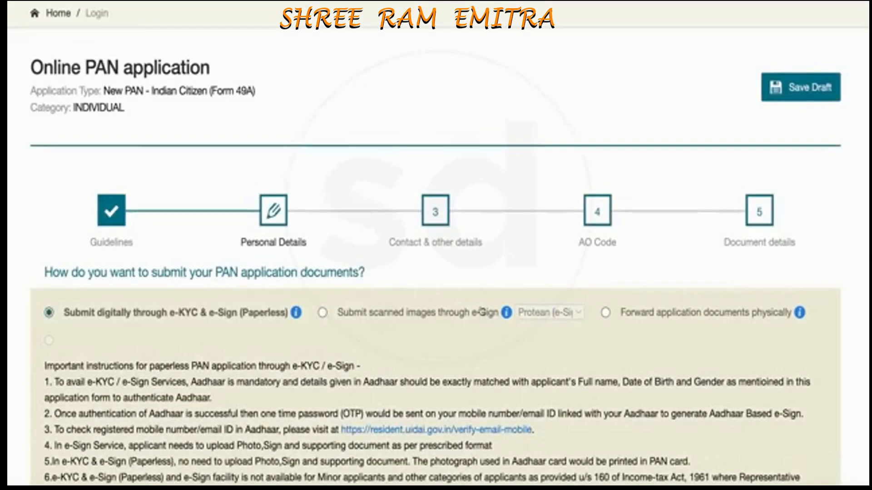
- Choose to submit the PAN application documents as scanned images through e-Sign
scroll(482, 312, "down", 3)
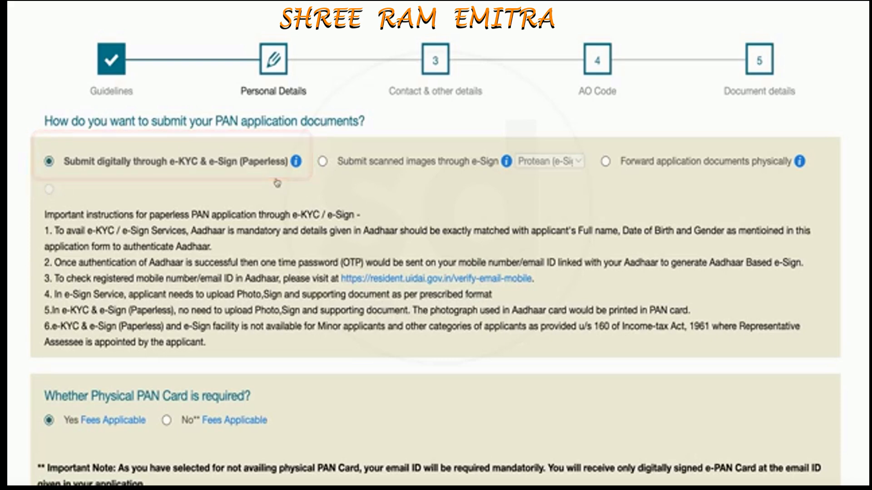
left_click(323, 161)
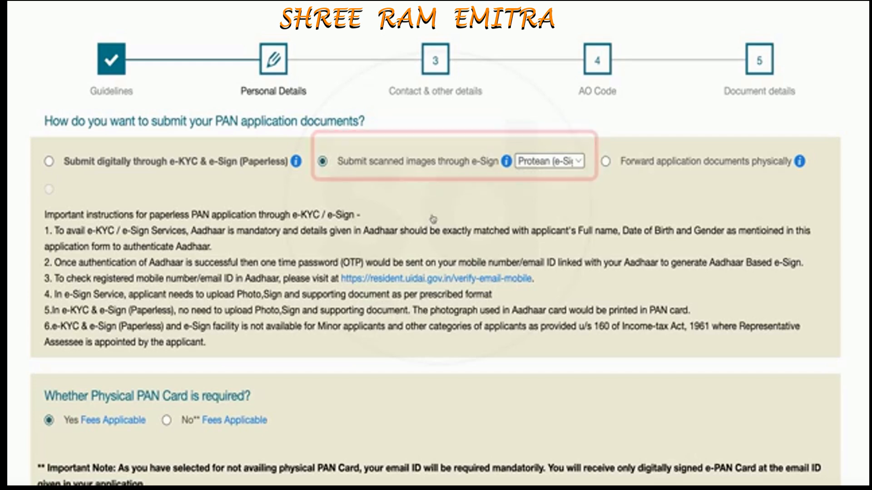
- Enter the last four digits of the applicant's Aadhaar number and the applicant's name as per Aadhaar
scroll(433, 219, "down", 5)
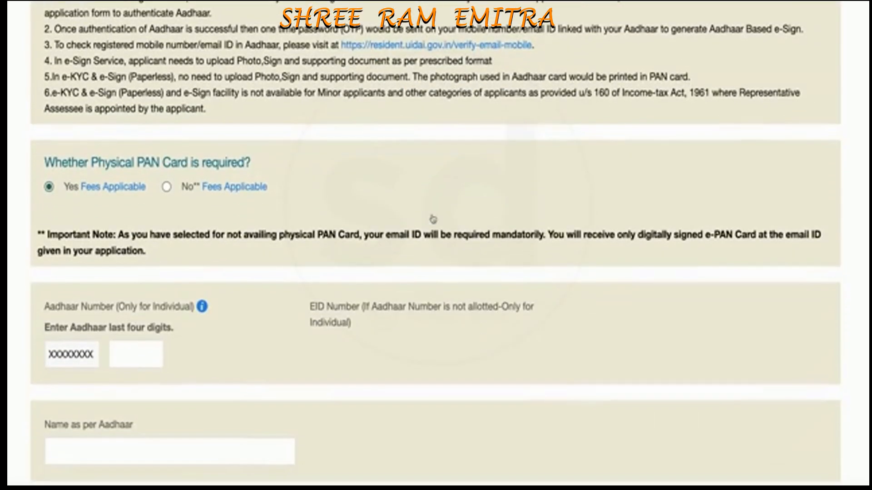
scroll(229, 214, "down", 3)
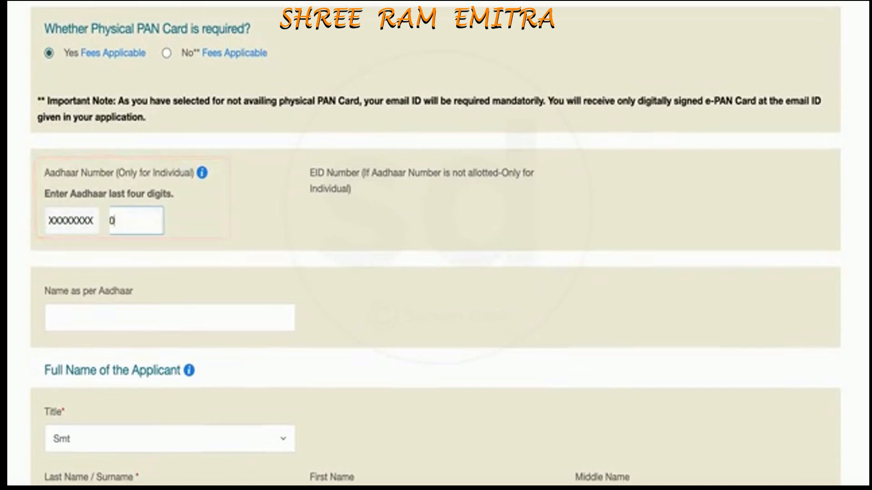
scroll(190, 209, "down", 3)
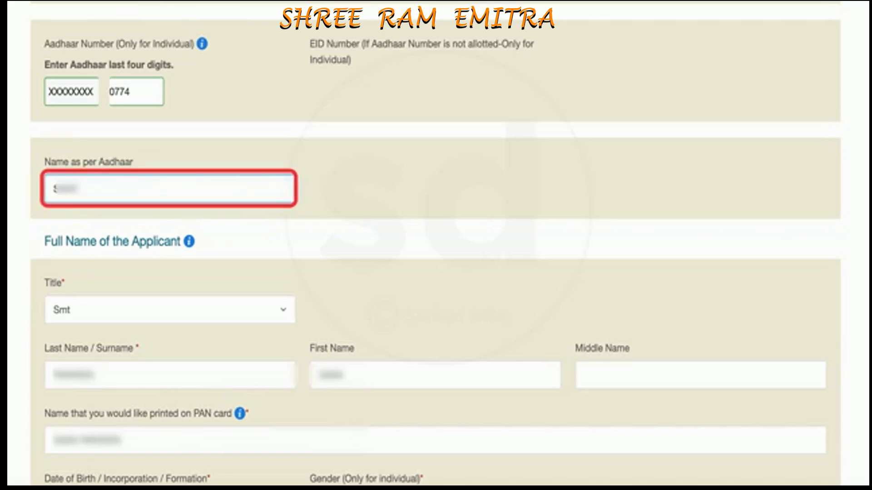
- Set the applicant's gender to Female in the personal details
scroll(418, 298, "down", 6)
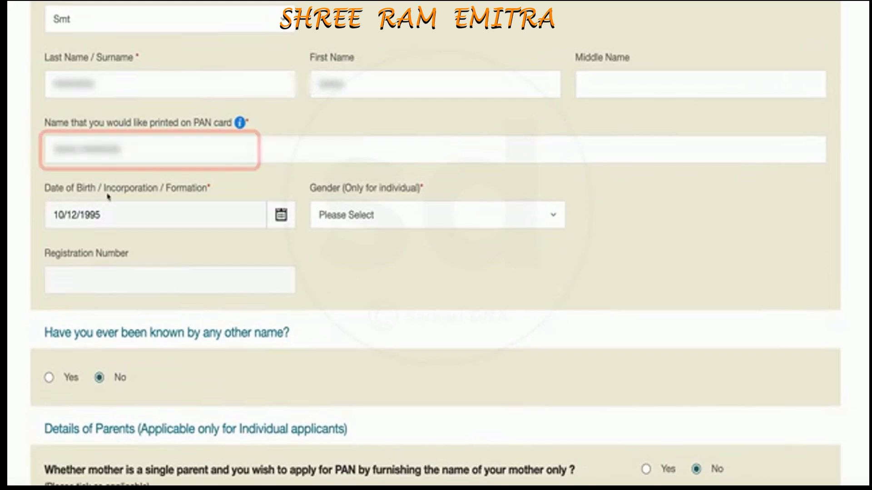
left_click(386, 214)
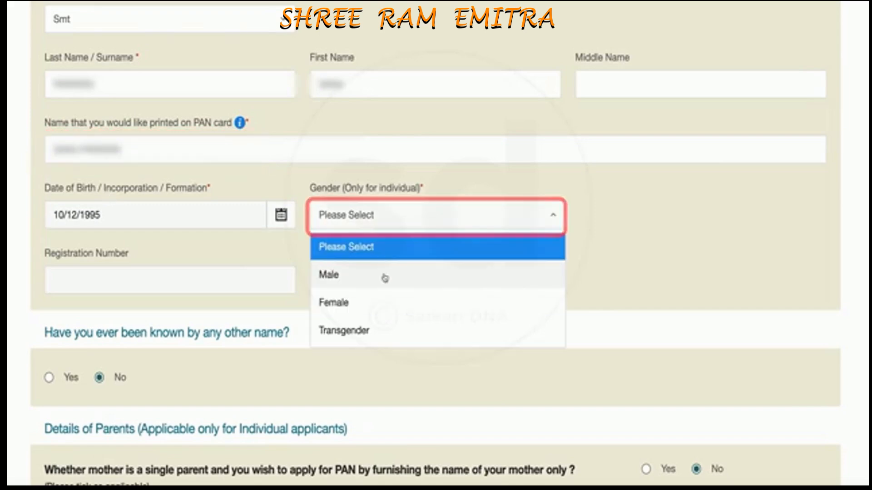
left_click(349, 302)
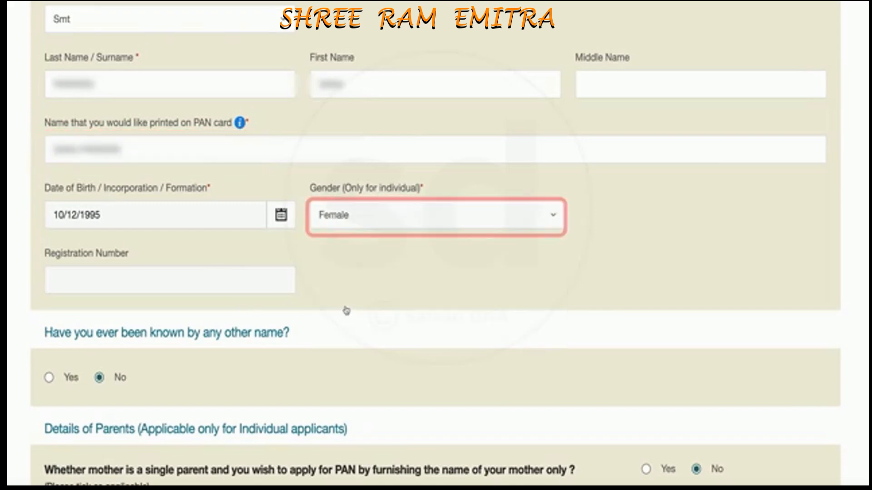
key("Tab")
- Enter the father's surname and first name in the parents' details and proceed to the contact and other details
scroll(386, 273, "down", 3)
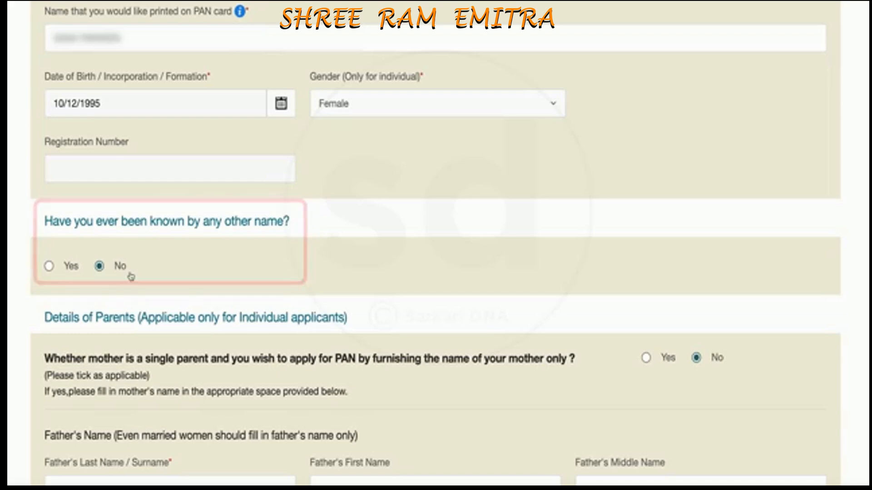
scroll(435, 323, "down", 3)
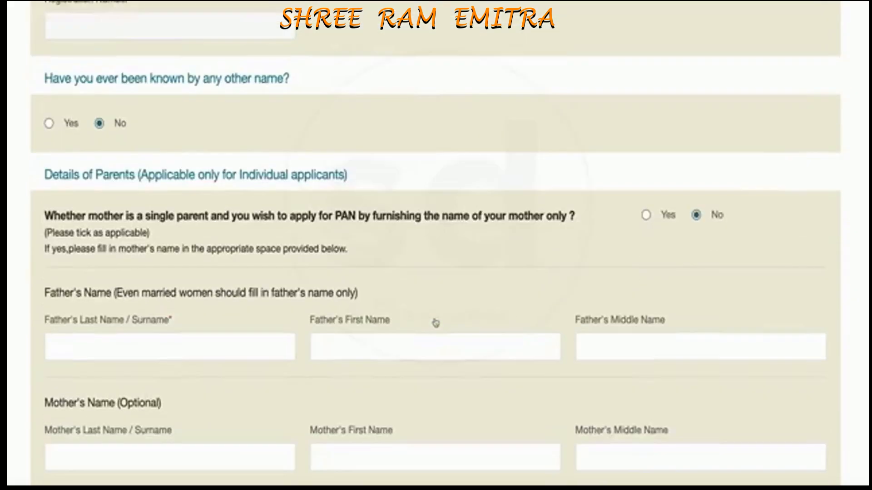
scroll(437, 323, "down", 2)
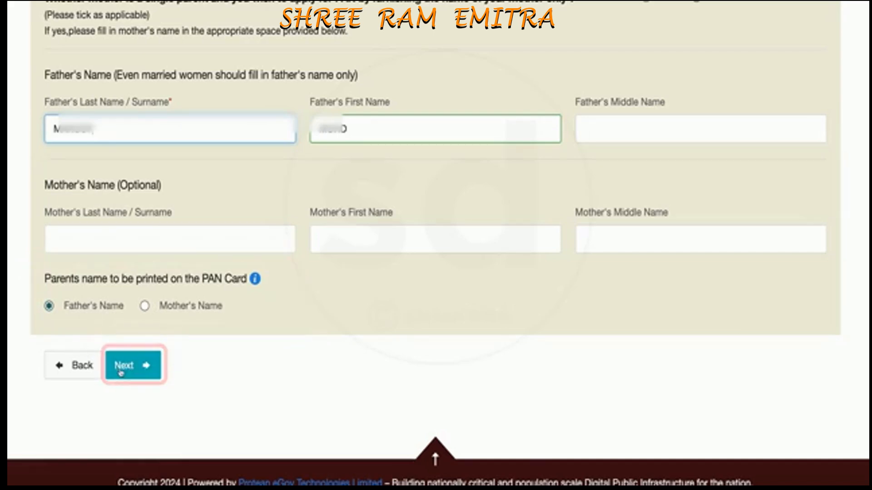
left_click(134, 369)
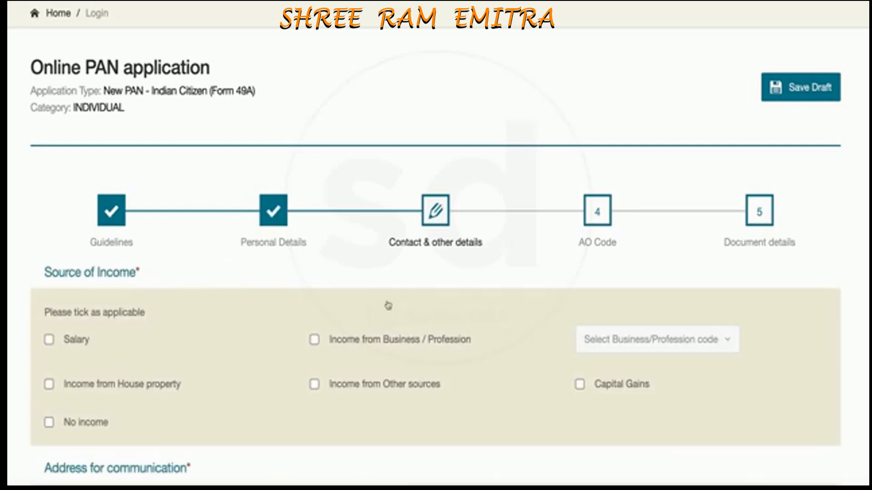
- Mark No income as the applicant's source of income
scroll(389, 305, "down", 3)
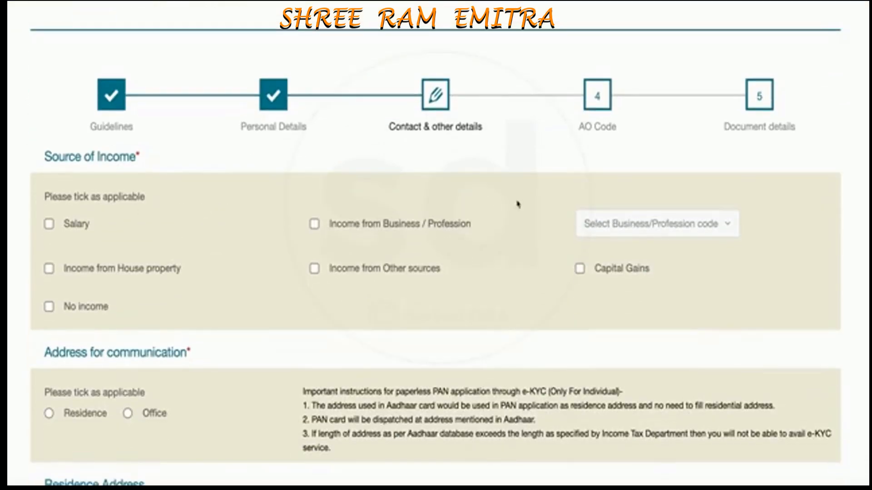
scroll(409, 240, "down", 3)
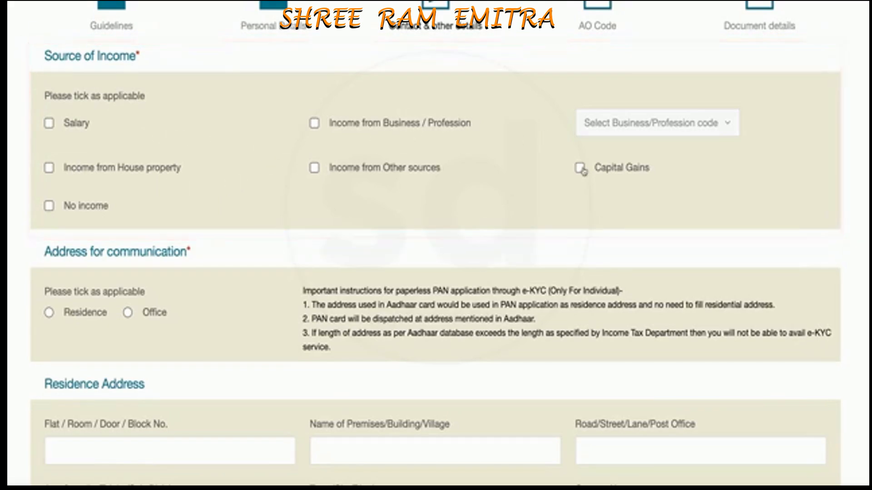
scroll(338, 212, "down", 2)
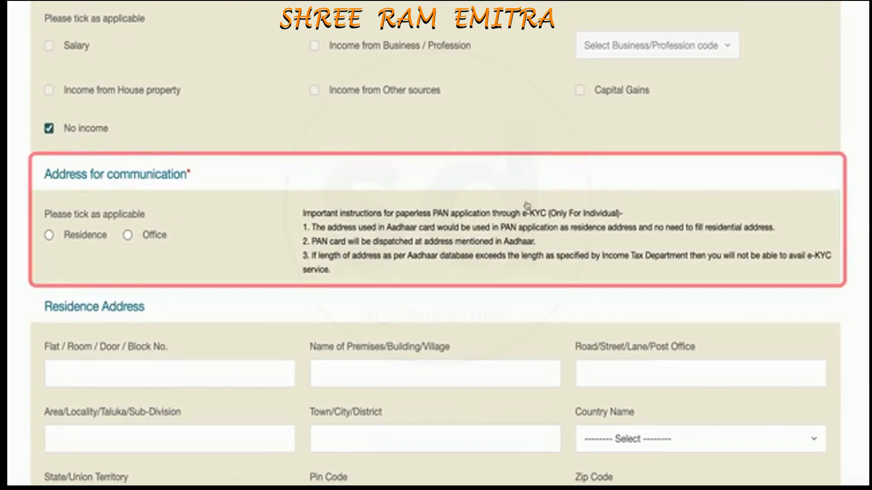
- Enter the flat number, premises or village name, and road or post office in the residence address
scroll(527, 204, "down", 4)
scroll(514, 203, "down", 1)
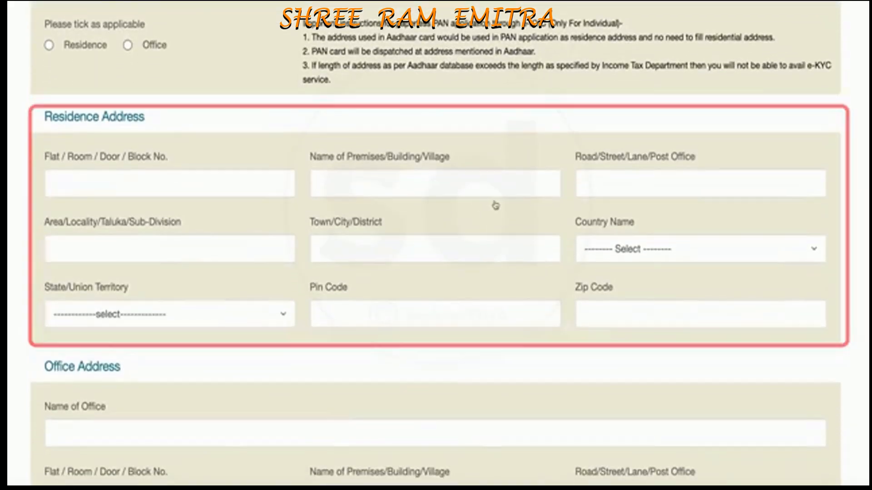
scroll(494, 201, "down", 1)
left_click(271, 148)
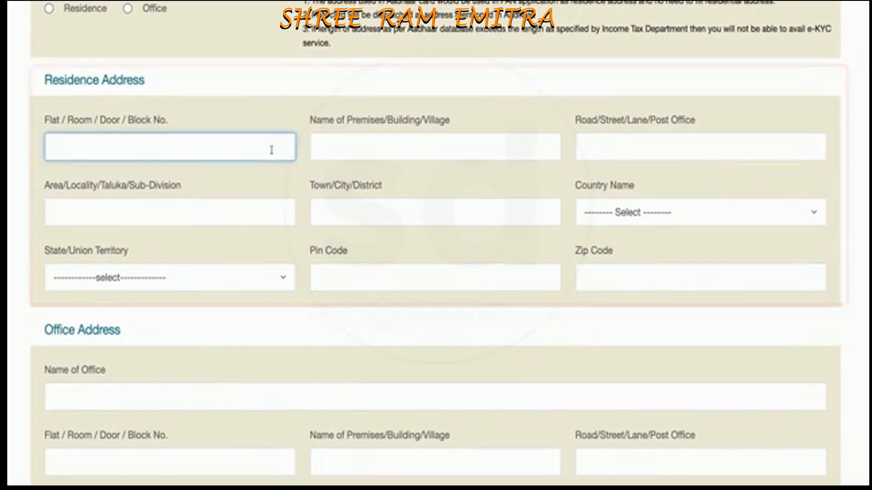
type("0")
left_click(413, 146)
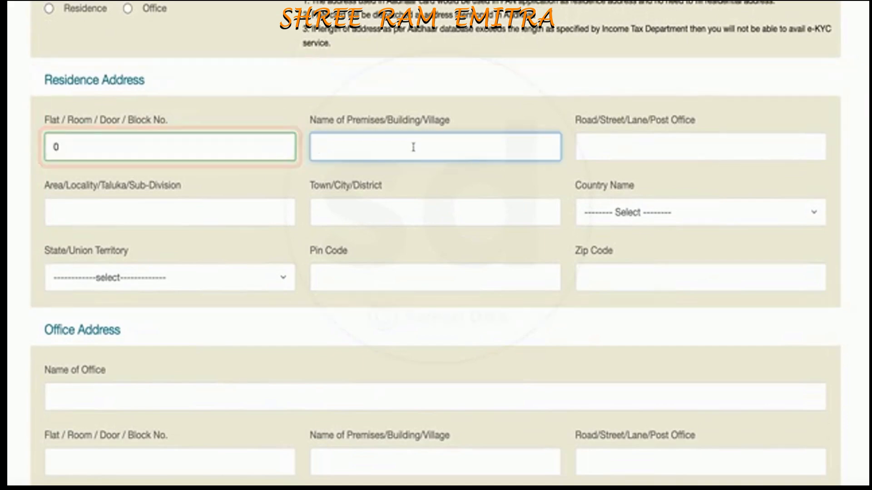
type("T")
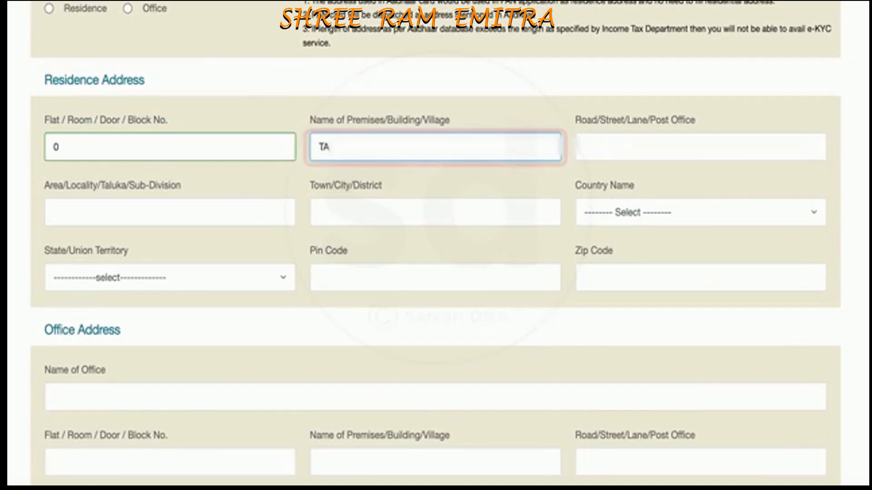
type("A")
left_click(680, 147)
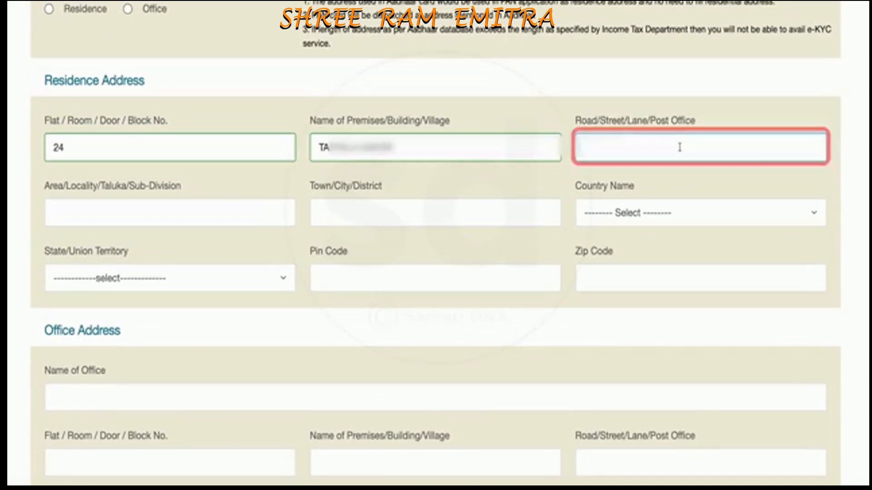
type("NAKOD")
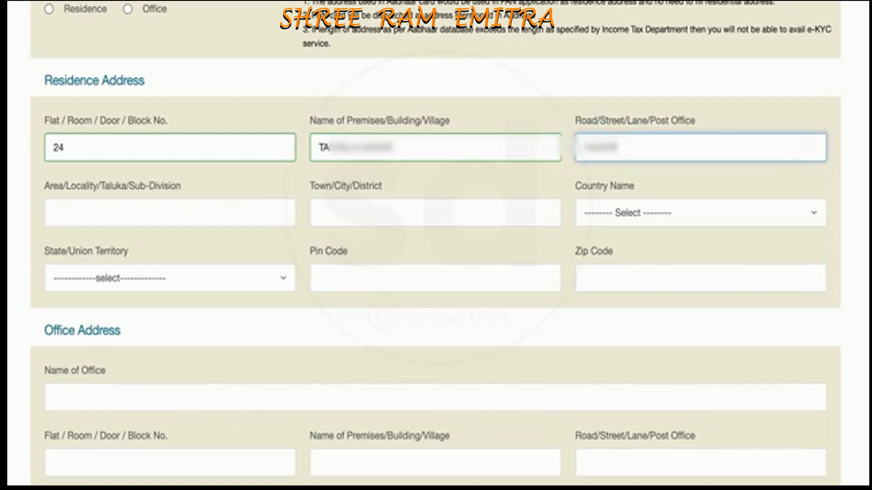
- Enter the applicant's area or sub-division and the town or district in the residence address
left_click(214, 218)
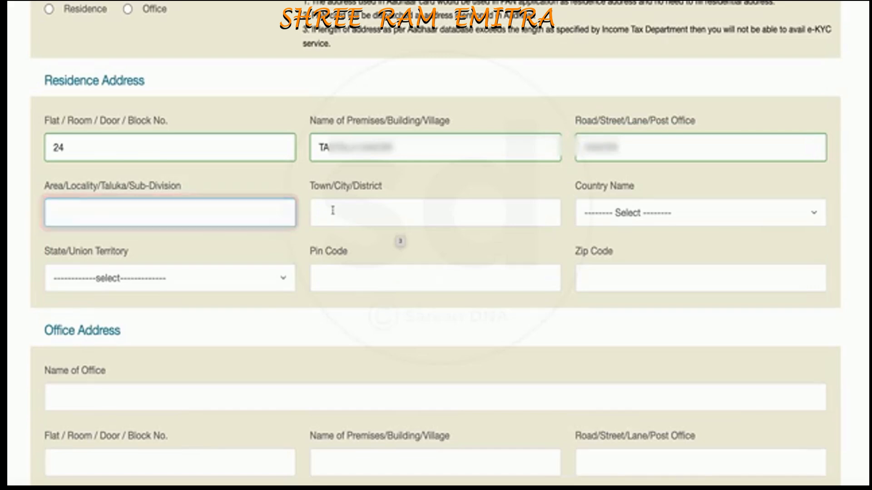
type("LUCKNOW")
key("Tab")
type("K")
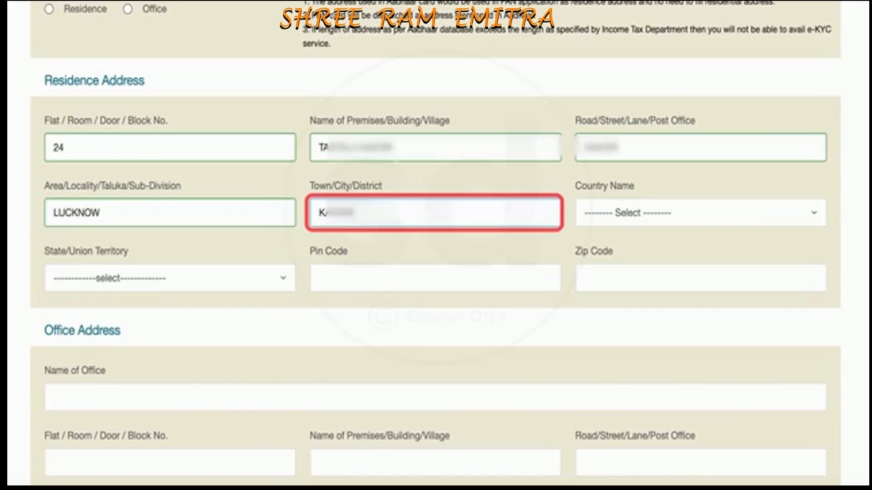
key("Tab")
- Set the residence country to INDIA and the state to UTTAR PRADESH, and enter the address's postal pin code
scroll(703, 190, "up", 1)
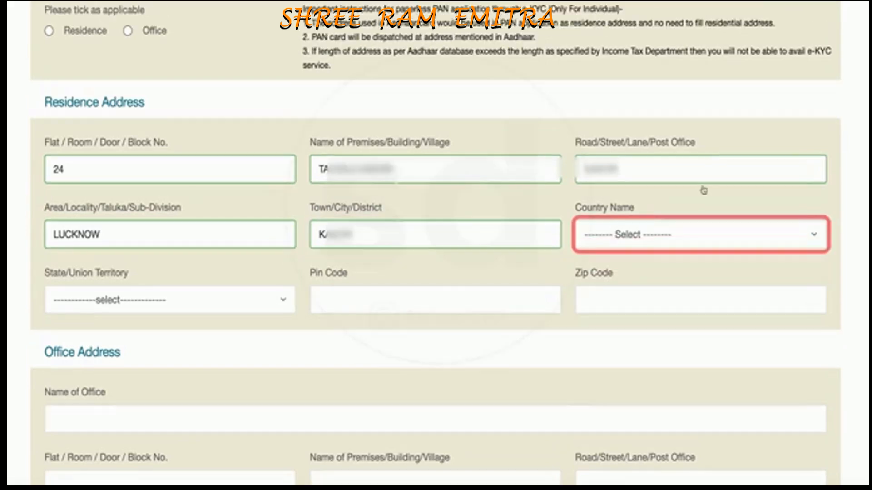
left_click(679, 245)
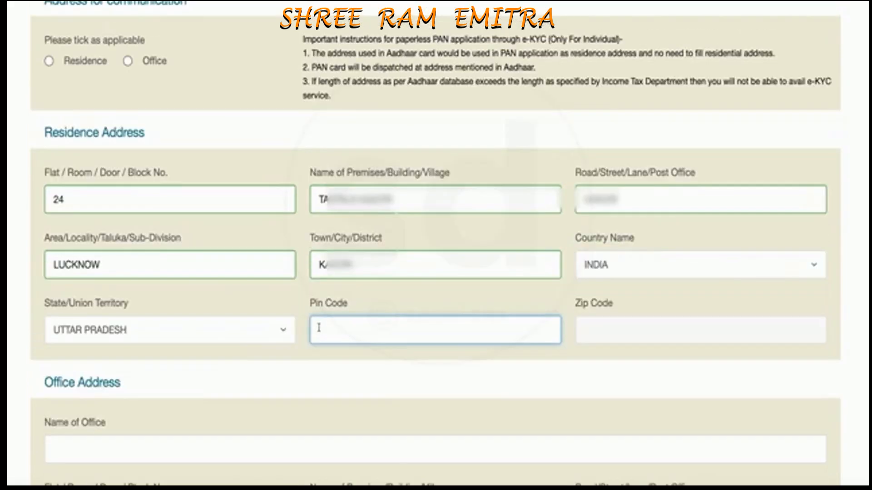
type("2")
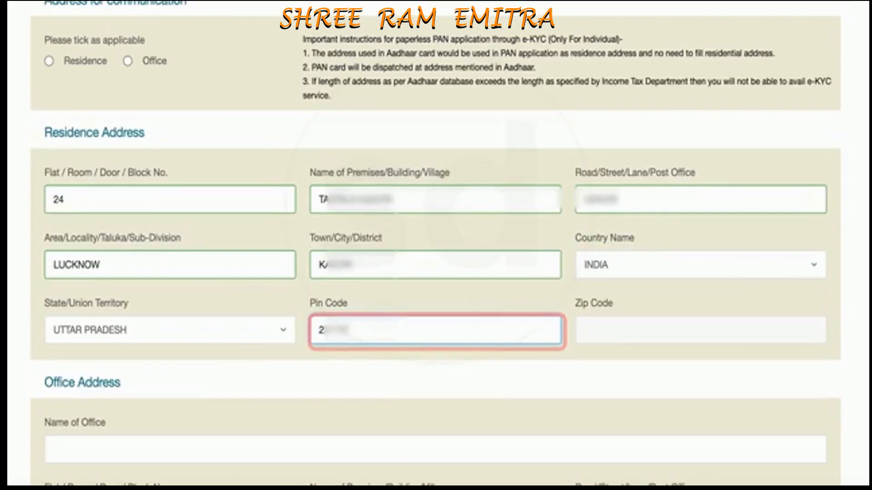
- Leave the office address blank and set the telephone country code to INDIA (91)
scroll(292, 268, "down", 6)
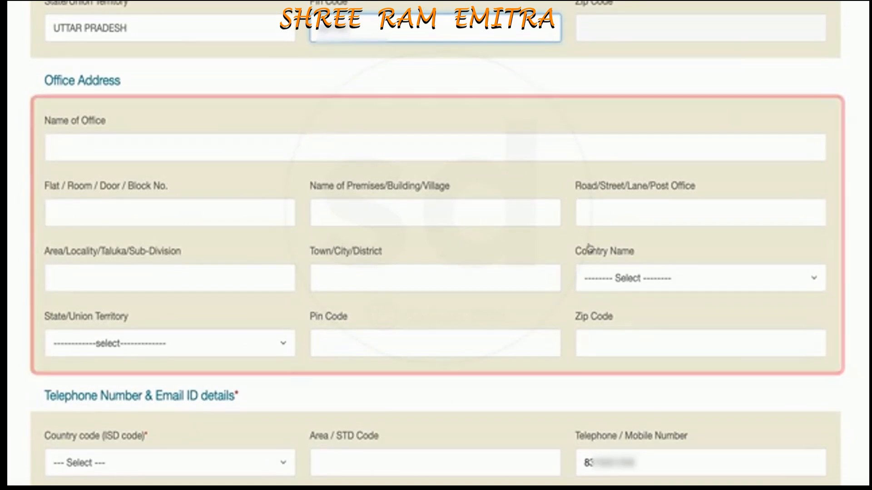
scroll(545, 312, "down", 5)
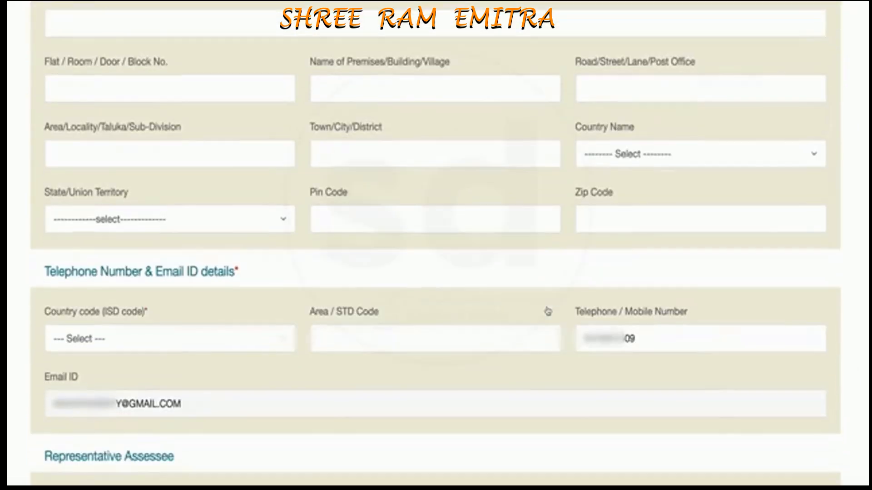
left_click(281, 244)
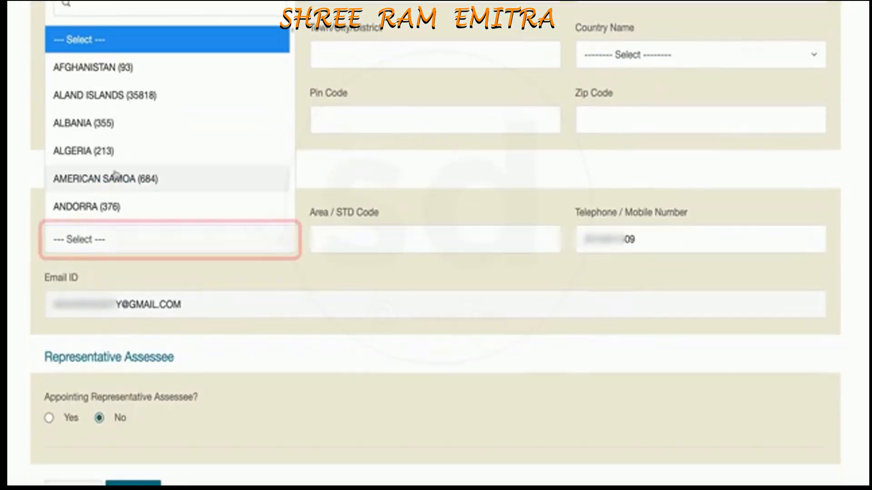
left_click(170, 66)
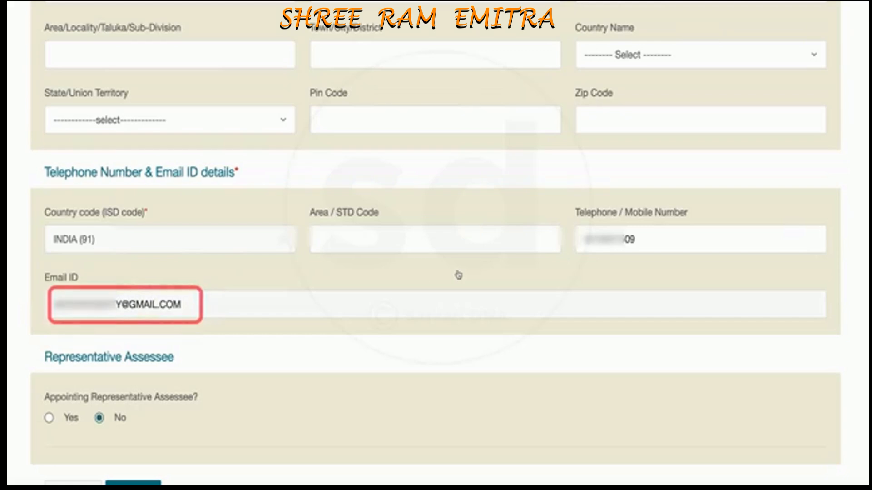
- Keep No for appointing a representative assessee and proceed to the AO Code stage
scroll(459, 274, "down", 3)
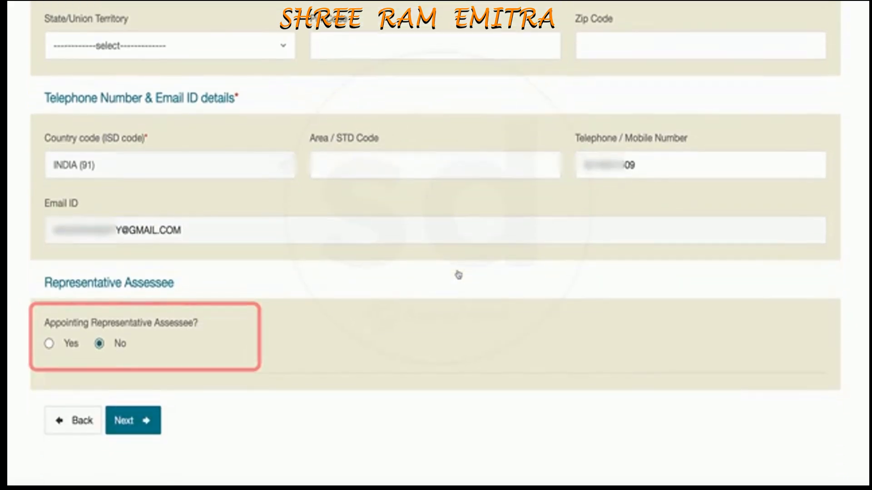
scroll(443, 282, "down", 2)
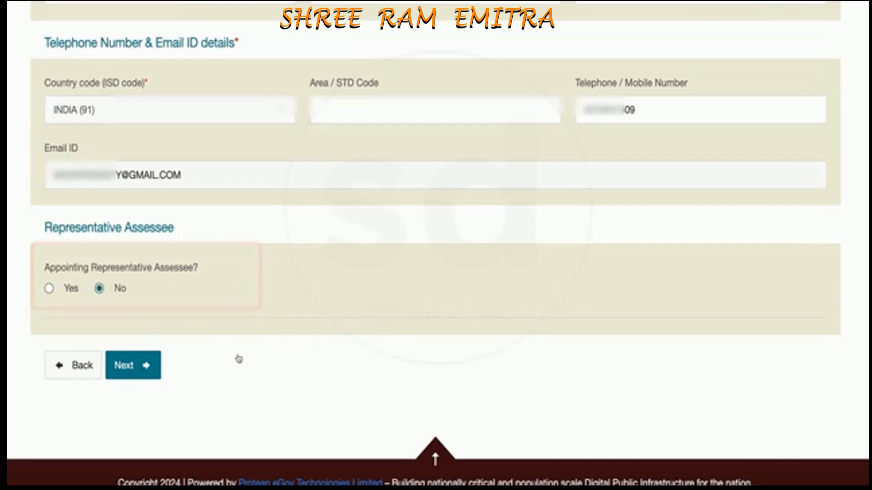
left_click(133, 365)
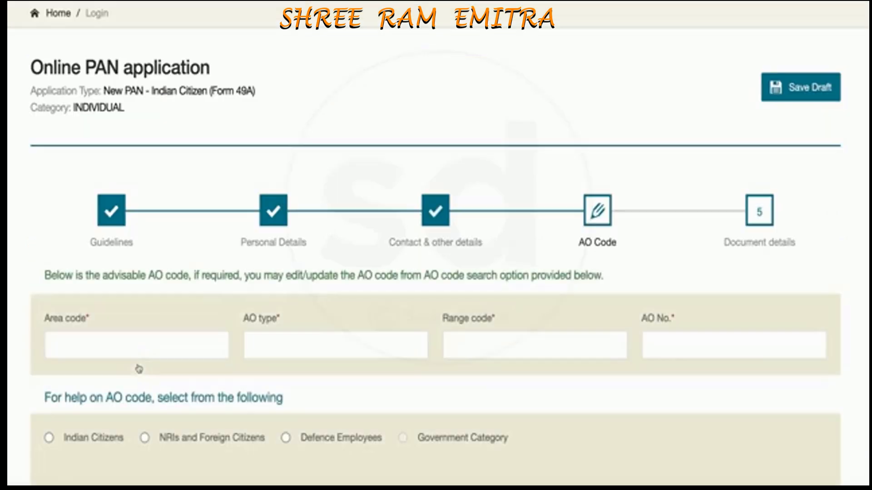
- Look over the AO Code stage and save the application as a draft
scroll(559, 376, "down", 1)
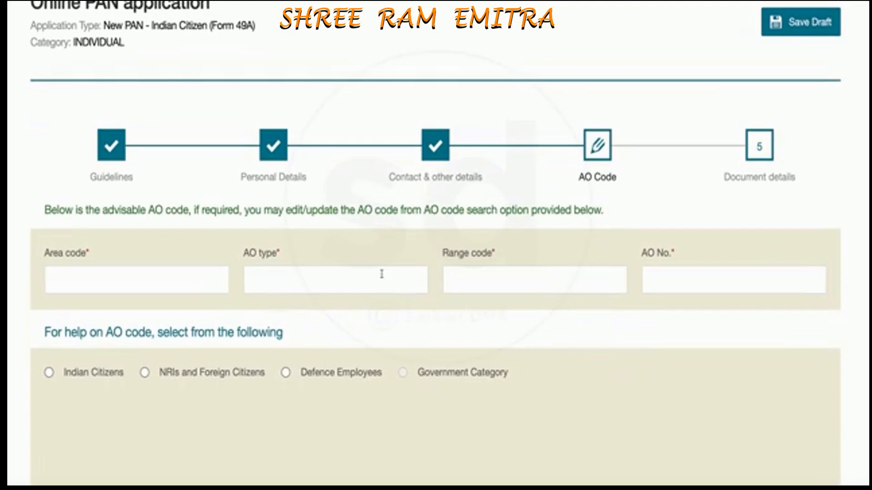
scroll(382, 273, "down", 2)
scroll(464, 284, "down", 1)
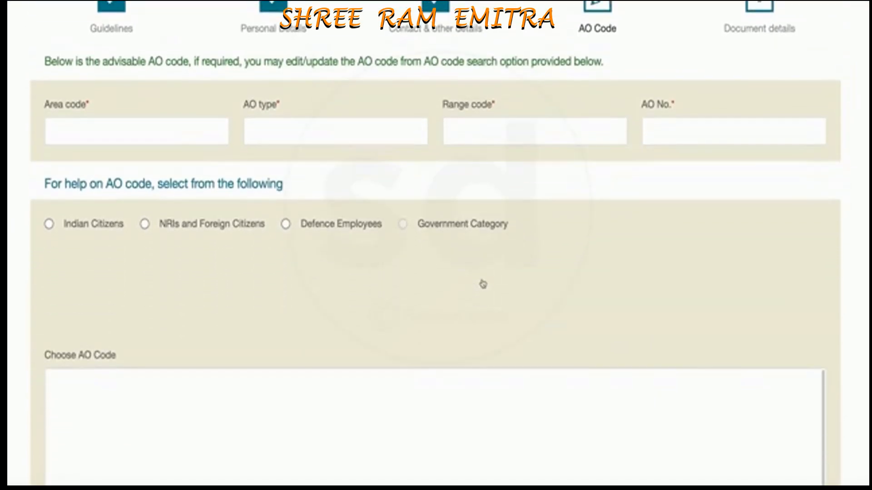
scroll(481, 284, "up", 2)
scroll(484, 284, "up", 2)
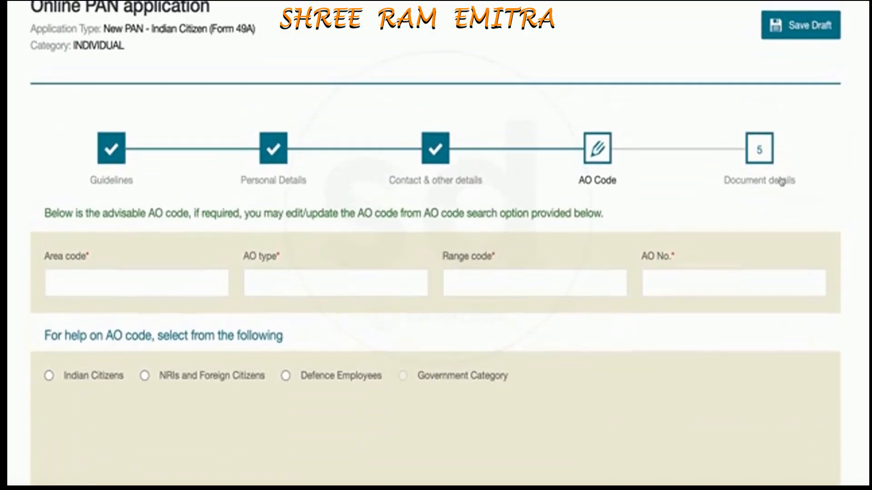
scroll(781, 181, "up", 2)
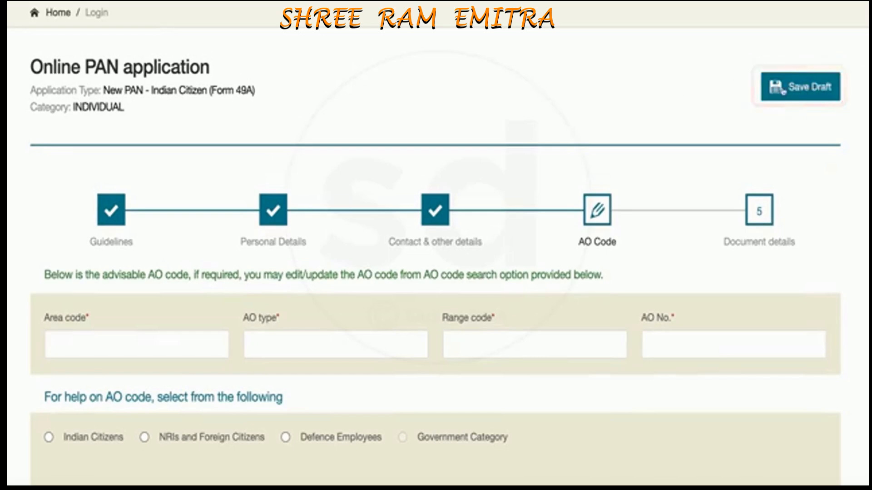
left_click(812, 93)
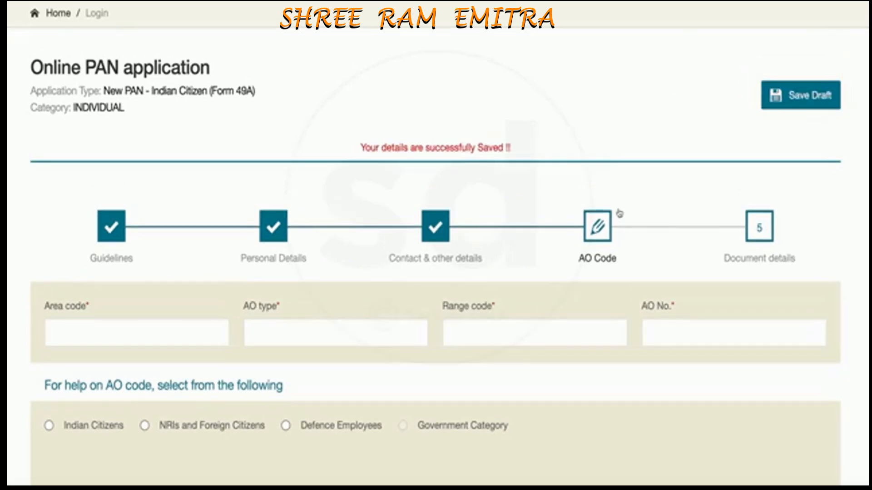
- Fetch the AO codes for Indian Citizens with state UTTAR PRADESH and city LUCKNOW
scroll(220, 251, "down", 4)
left_click(187, 170)
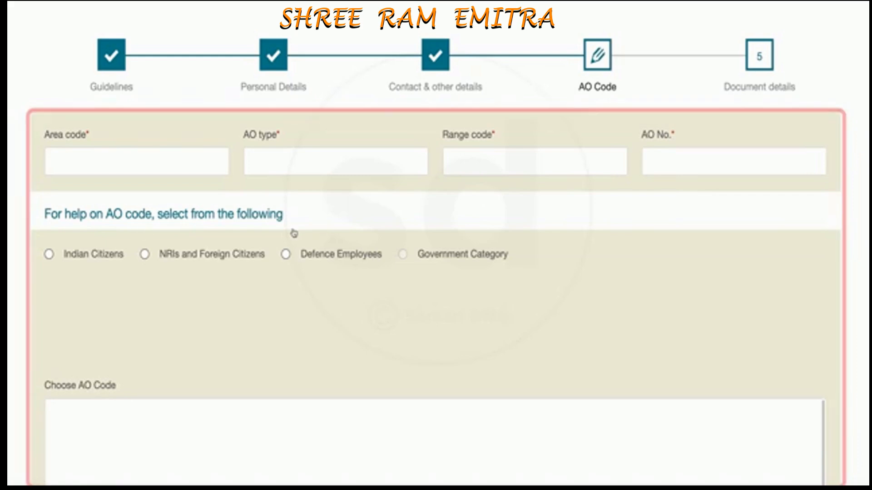
left_click(55, 256)
scroll(512, 284, "down", 3)
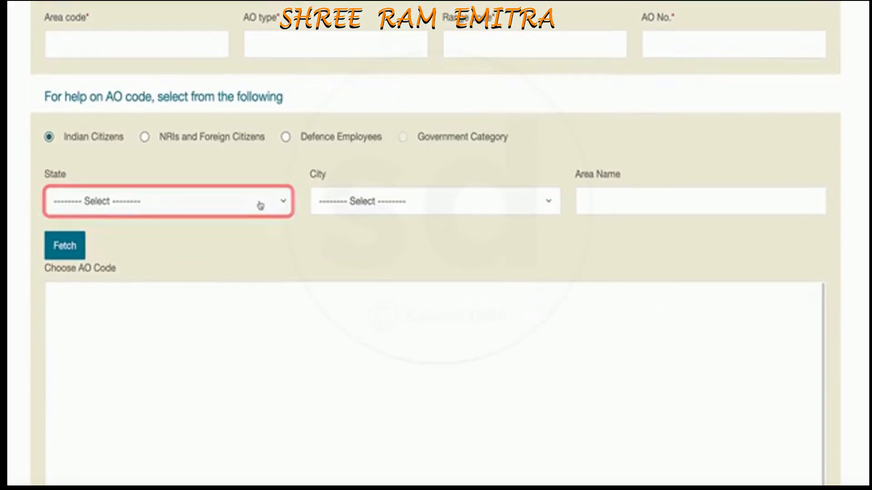
left_click(260, 206)
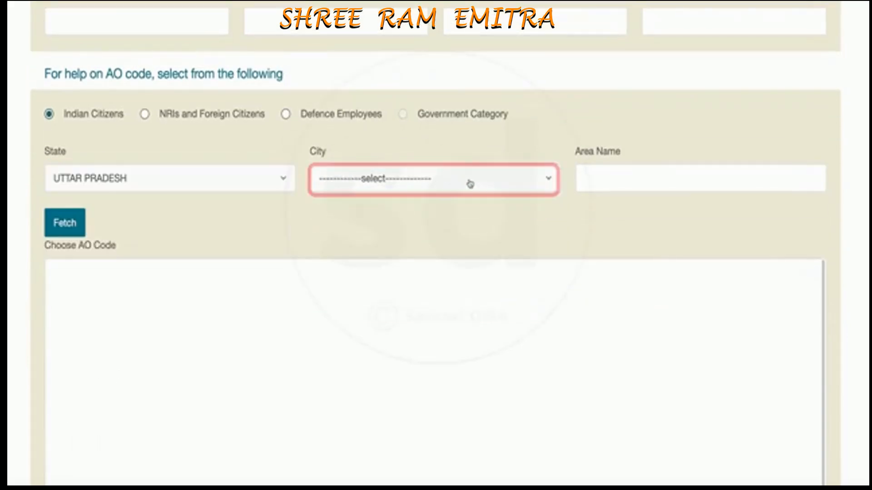
left_click(471, 183)
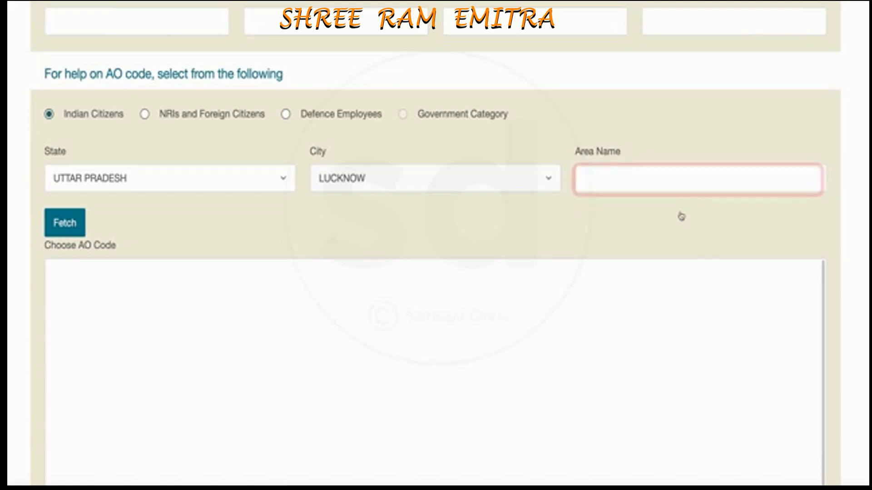
left_click(78, 230)
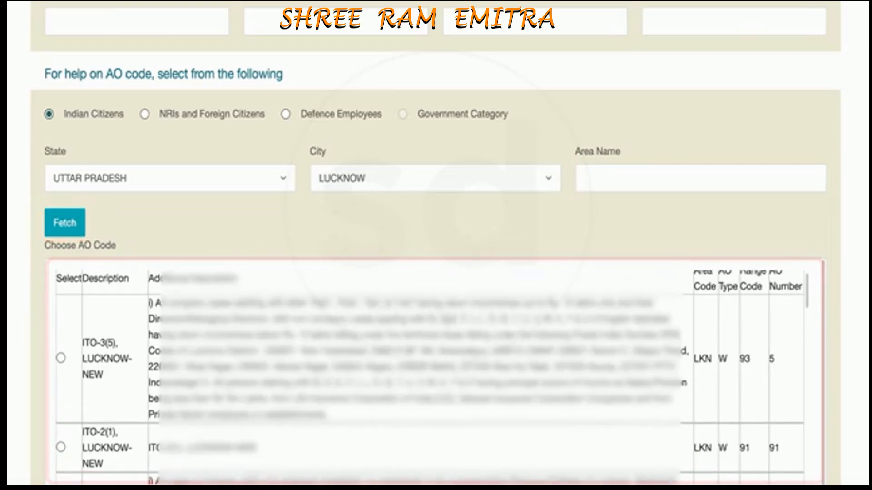
- Select the DCIT / ACIT-1, Lucknow New entry (LKN, C, 91, 1) from the AO code list and check the filled code fields
scroll(436, 370, "up", 1)
scroll(436, 371, "down", 2)
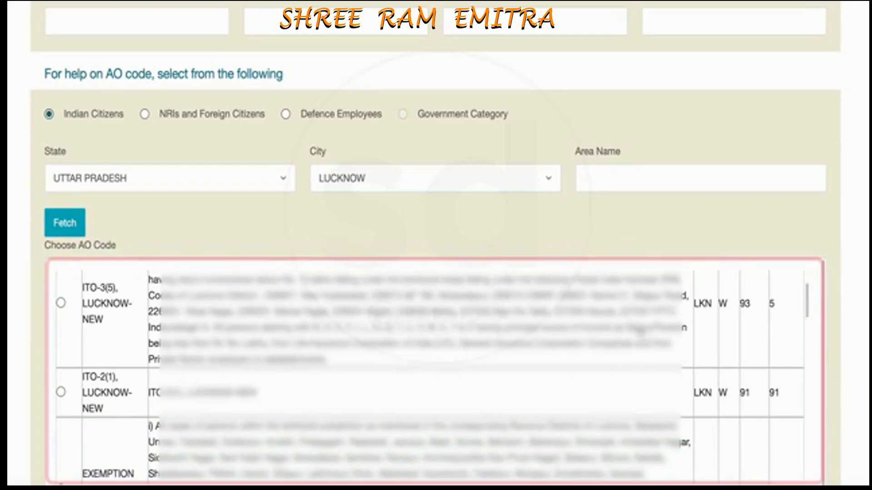
scroll(547, 363, "down", 2)
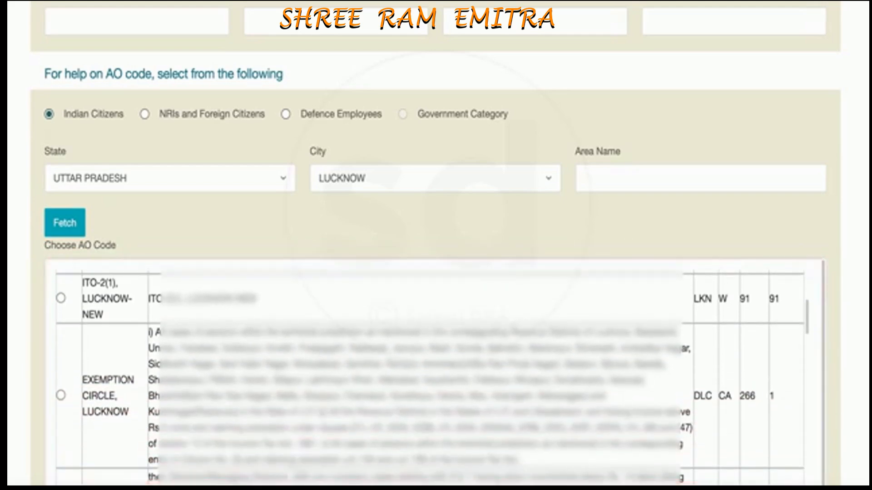
scroll(436, 370, "down", 3)
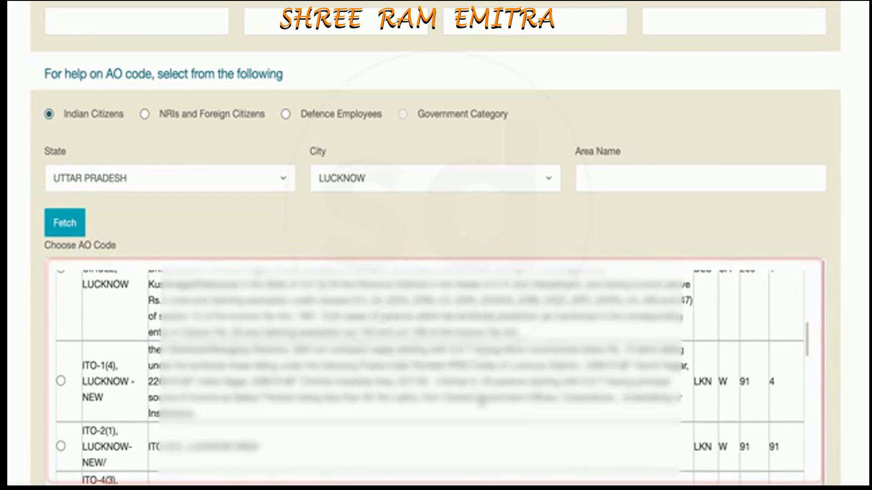
scroll(482, 411, "down", 2)
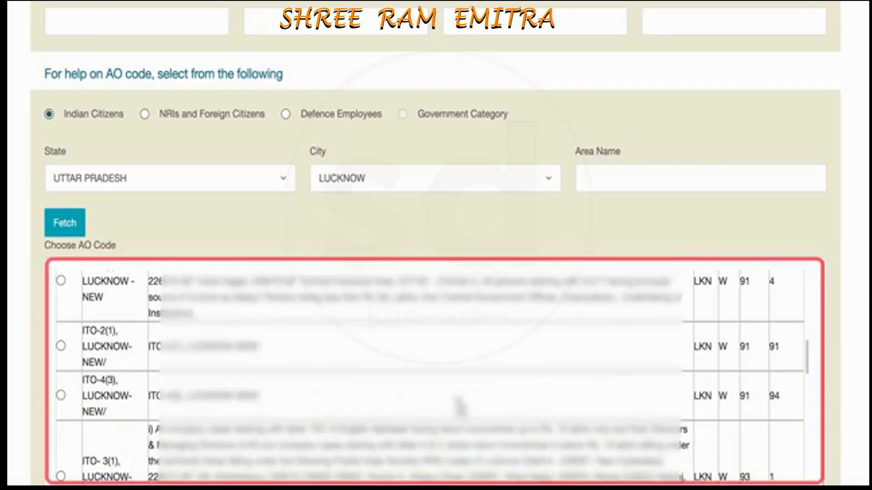
scroll(459, 404, "down", 5)
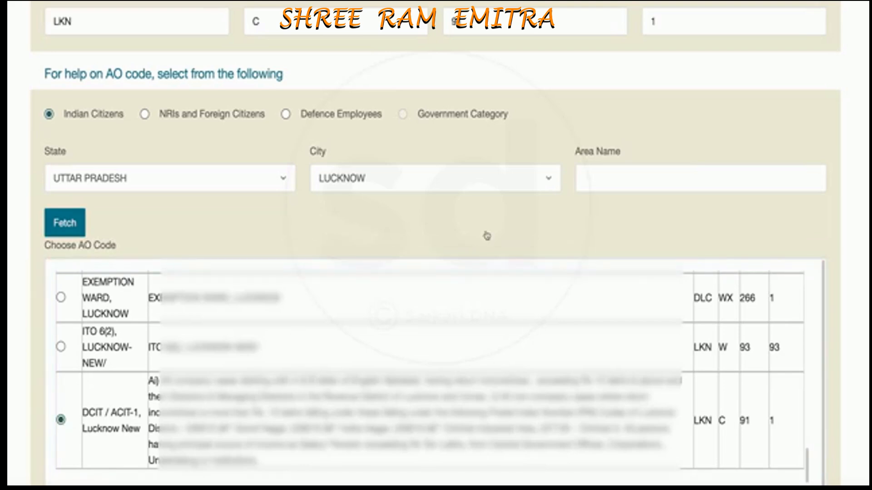
scroll(487, 236, "up", 2)
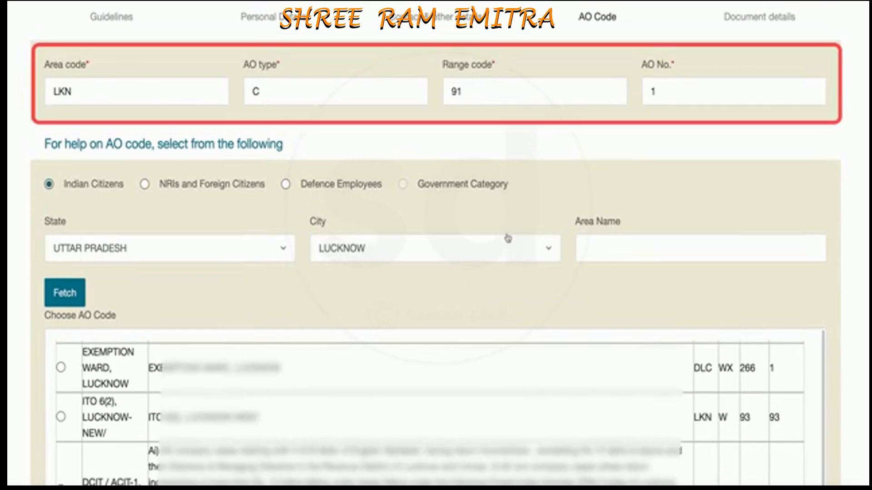
scroll(532, 270, "down", 1)
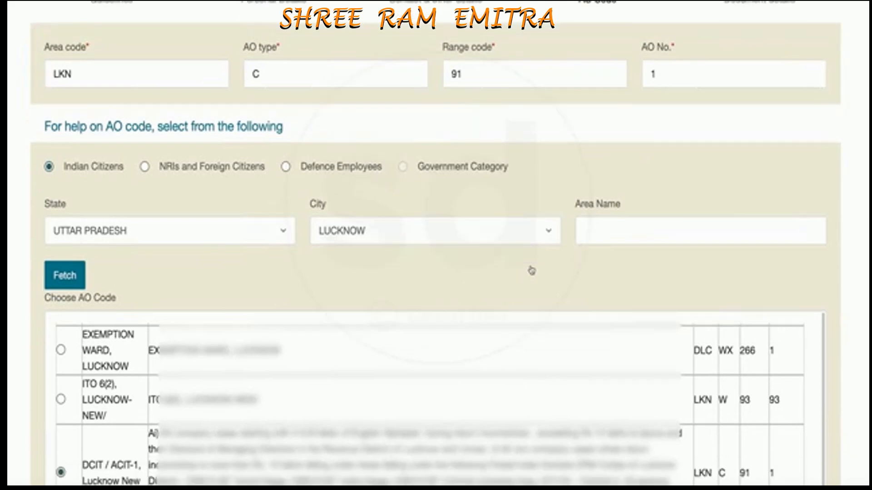
scroll(532, 270, "down", 5)
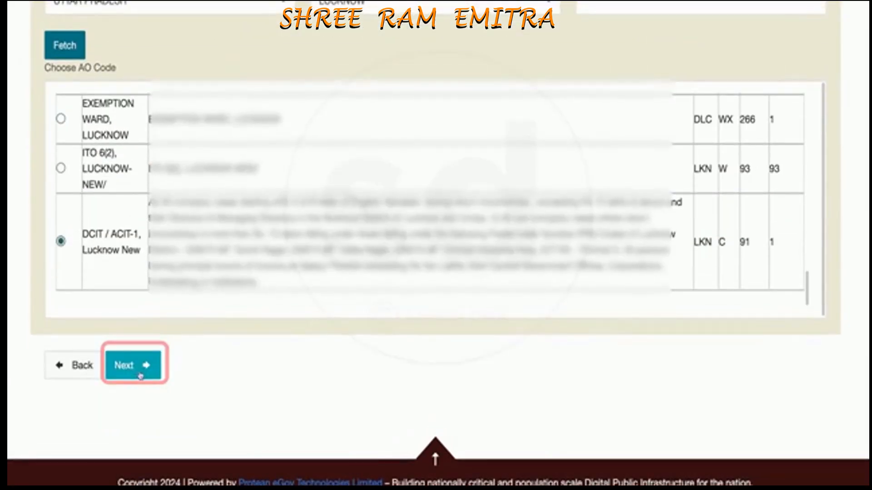
- Proceed to the Document details stage and choose AADHAAR Card issued by the Unique Identification Authority of India as proof of identity
left_click(140, 375)
scroll(521, 339, "down", 2)
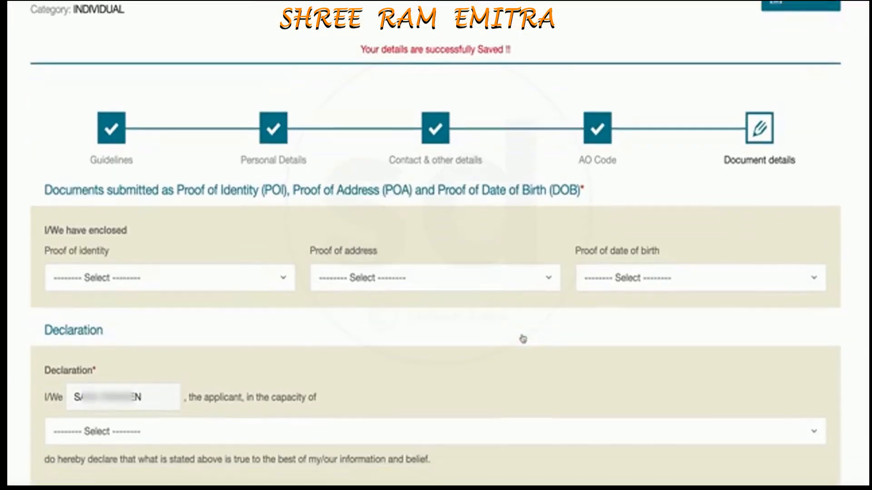
scroll(485, 262, "down", 2)
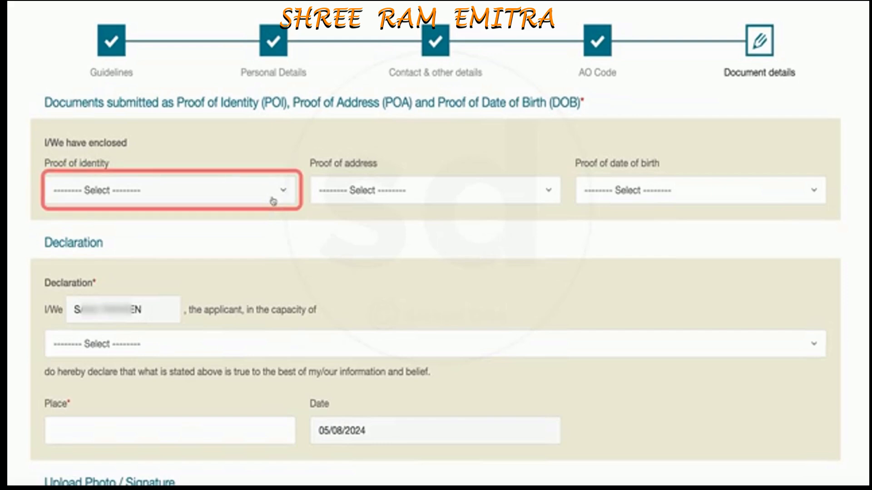
left_click(273, 202)
scroll(212, 363, "down", 3)
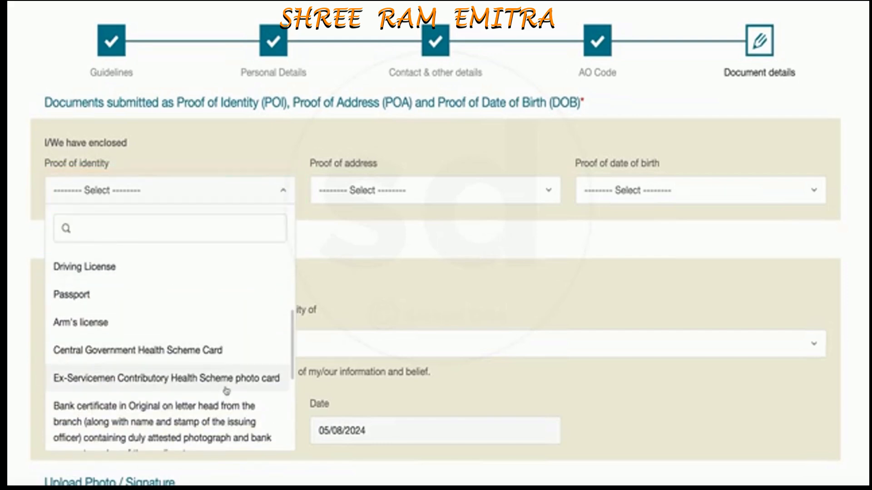
scroll(227, 390, "down", 4)
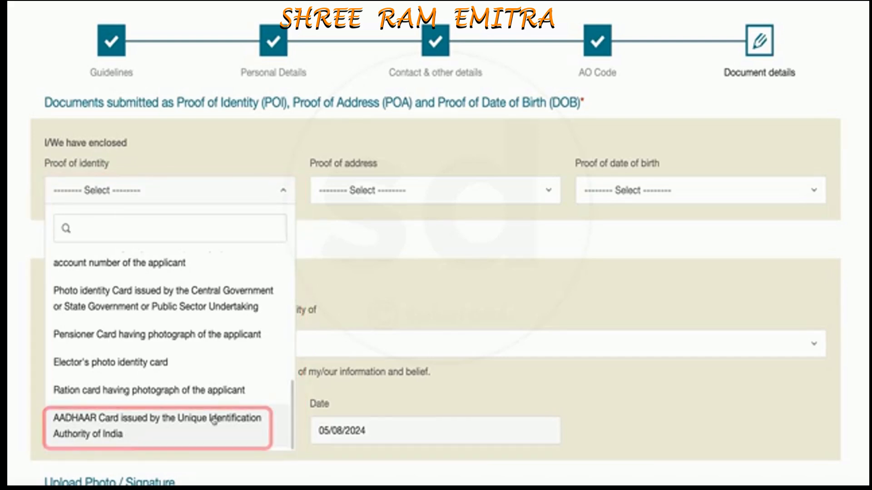
left_click(213, 420)
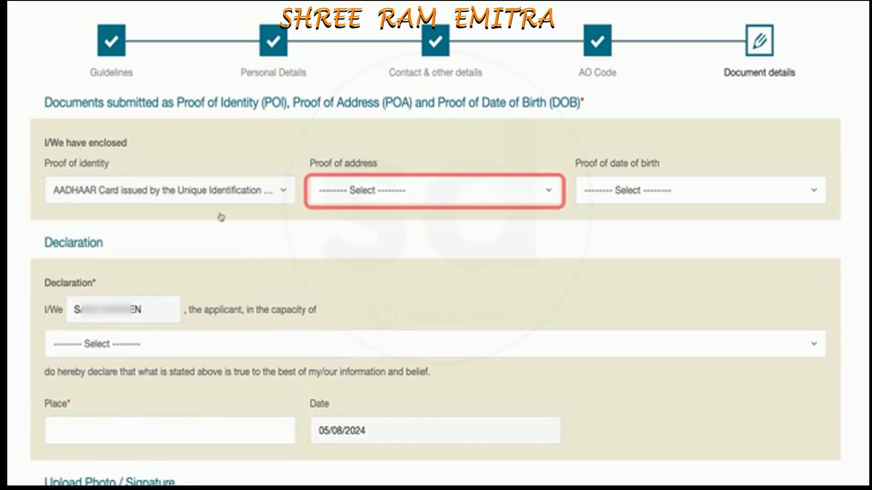
- Choose AADHAAR Card issued by the Unique Identification Authority of India as proof of address
left_click(455, 204)
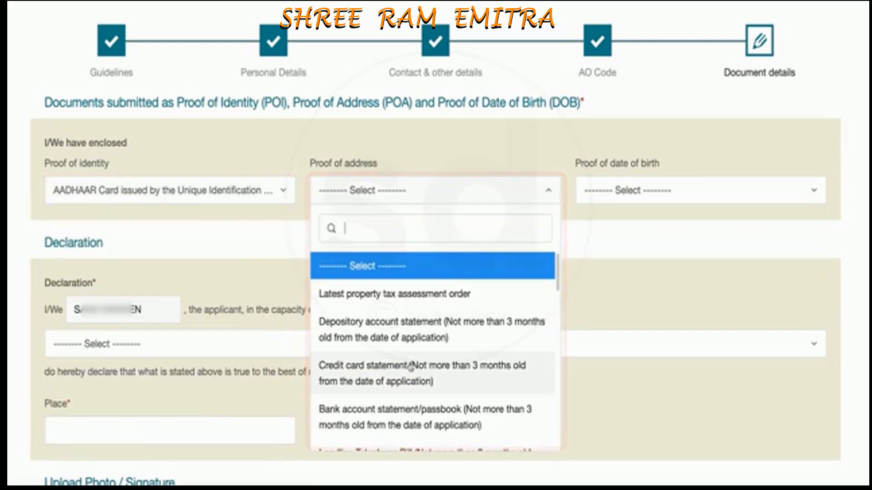
scroll(411, 364, "down", 1)
scroll(411, 369, "down", 1)
scroll(418, 391, "down", 3)
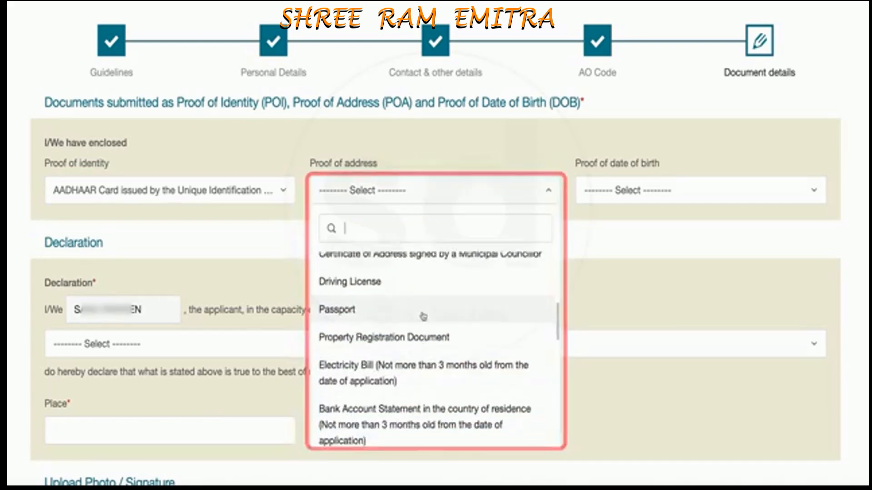
scroll(420, 399, "down", 8)
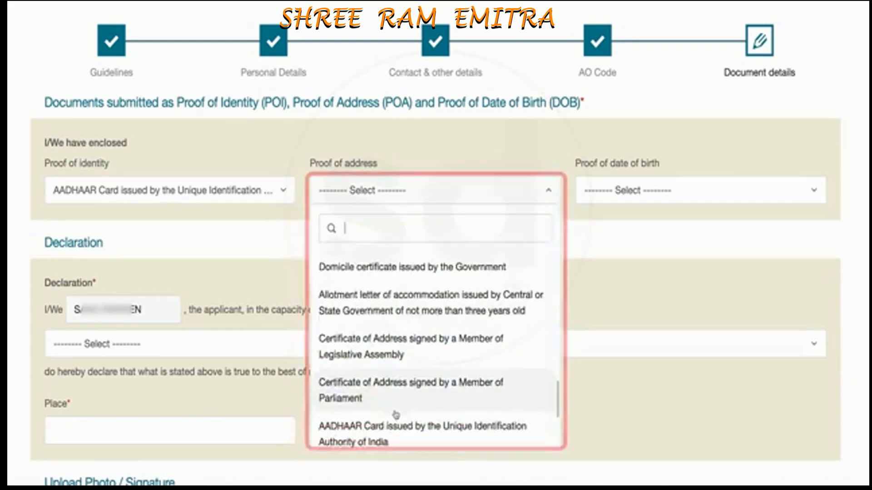
scroll(411, 386, "down", 3)
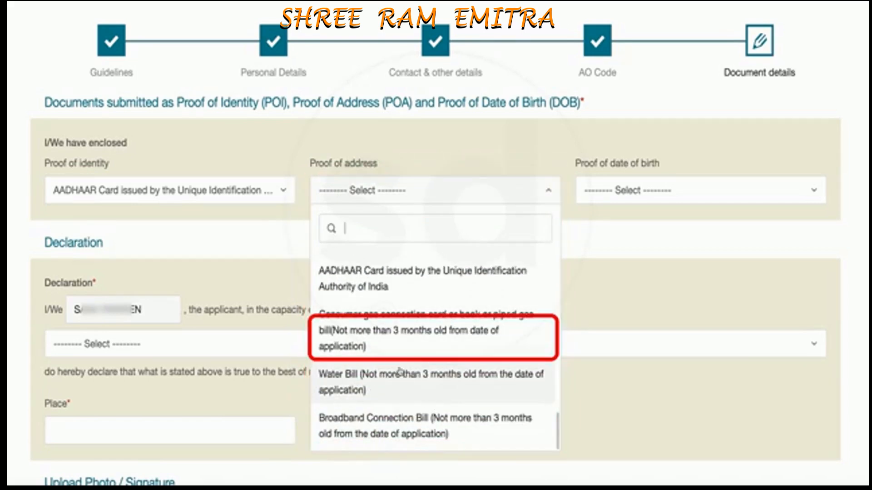
scroll(392, 339, "up", 2)
left_click(392, 338)
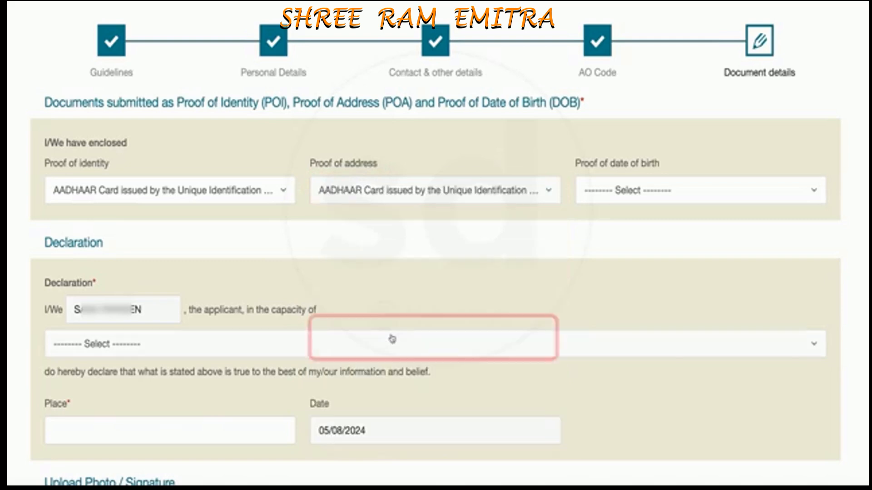
- Choose AADHAAR Card issued by the Unique Identification Authority of India as proof of date of birth
left_click(697, 197)
scroll(647, 398, "down", 6)
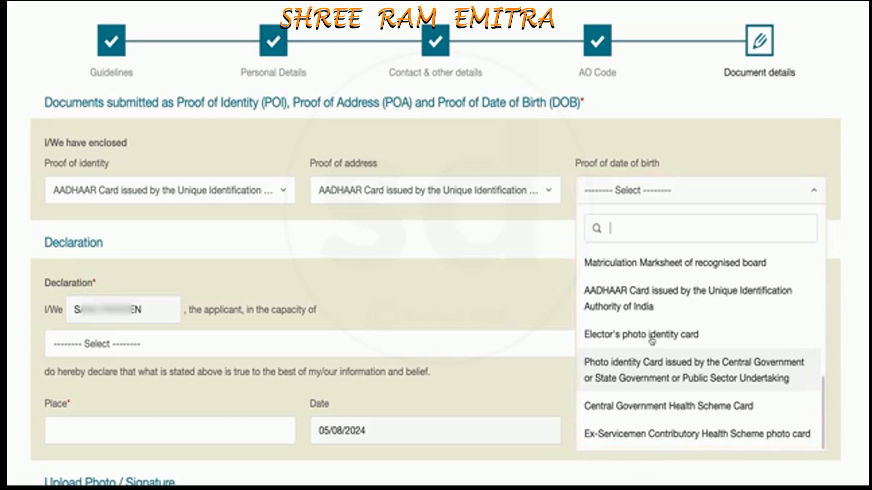
left_click(627, 307)
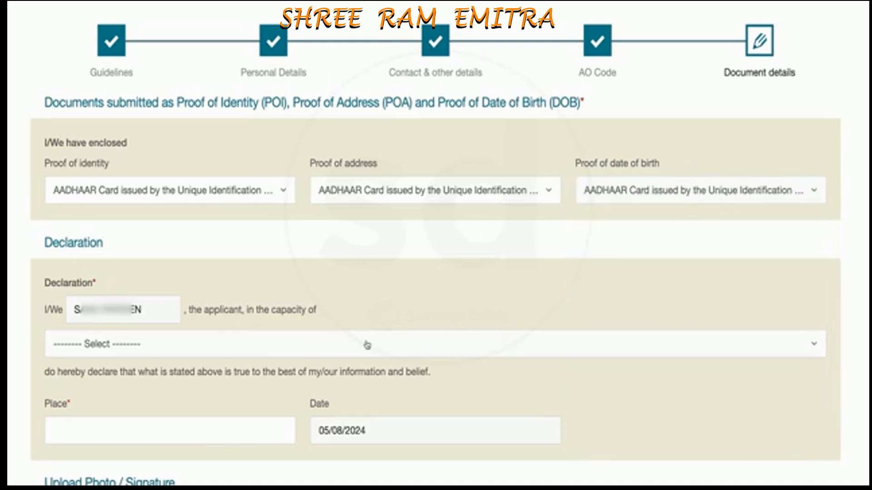
- Set the applicant's capacity in the declaration to Himself/Herself
scroll(367, 344, "down", 3)
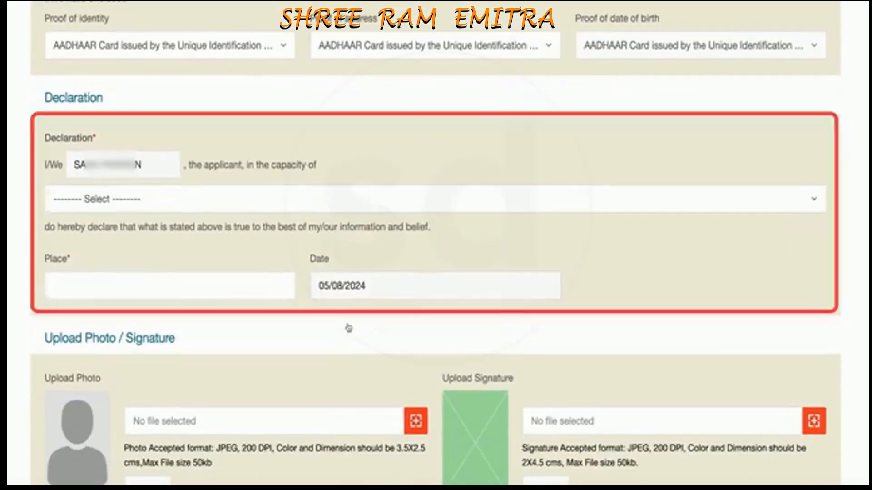
left_click(346, 203)
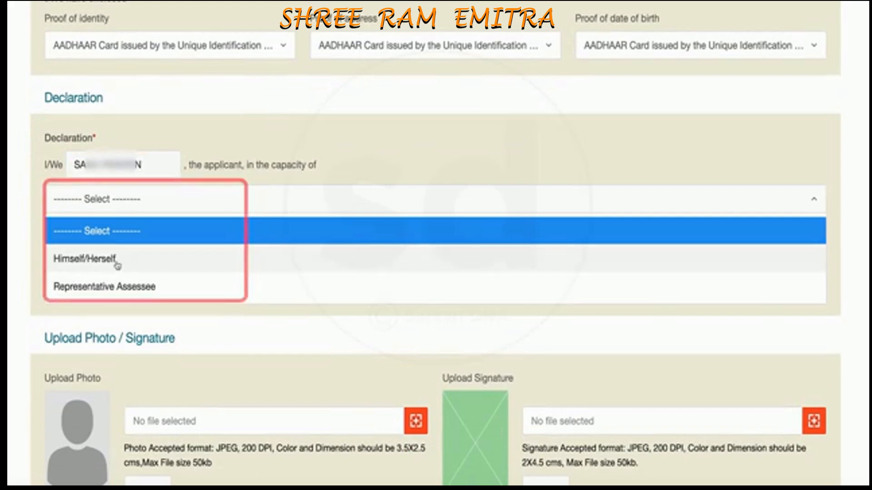
left_click(117, 259)
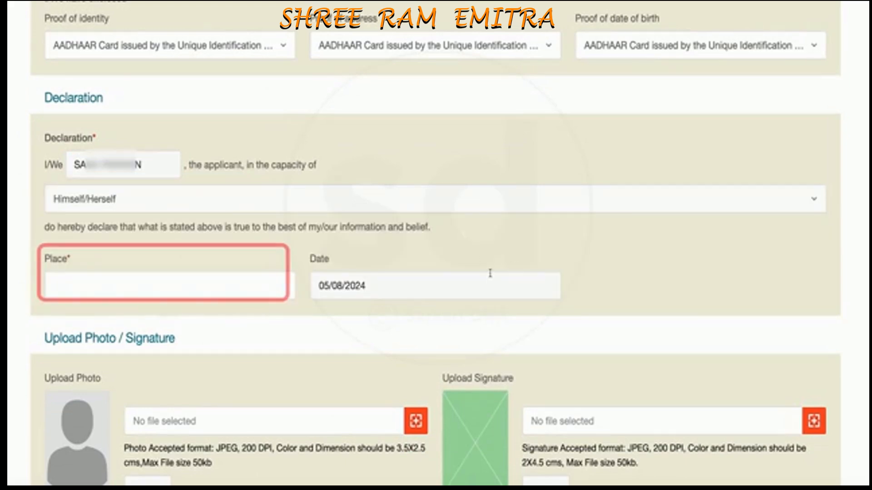
- Upload the applicant's photo and signature images in the Upload Photo / Signature section
scroll(490, 272, "down", 1)
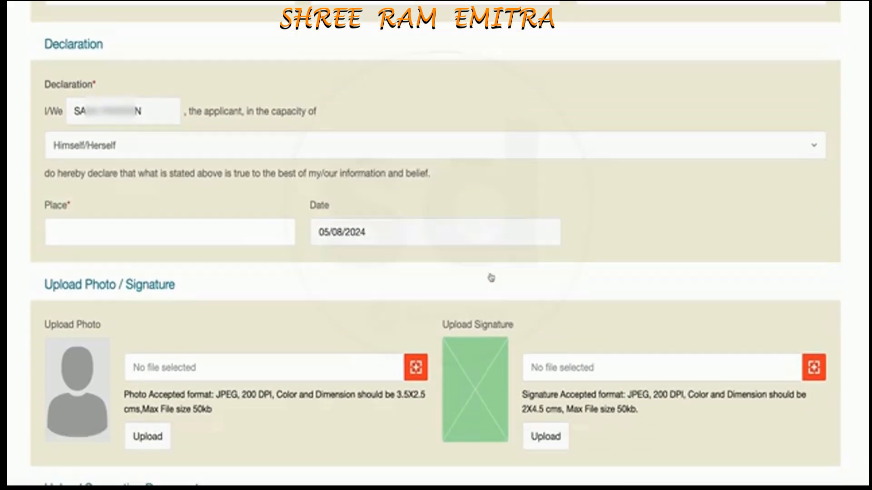
scroll(491, 277, "down", 2)
scroll(414, 278, "down", 1)
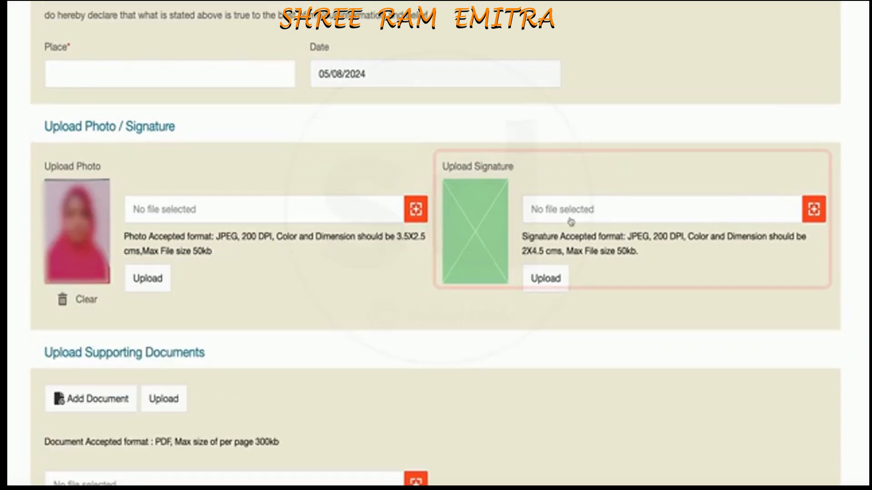
left_click(570, 221)
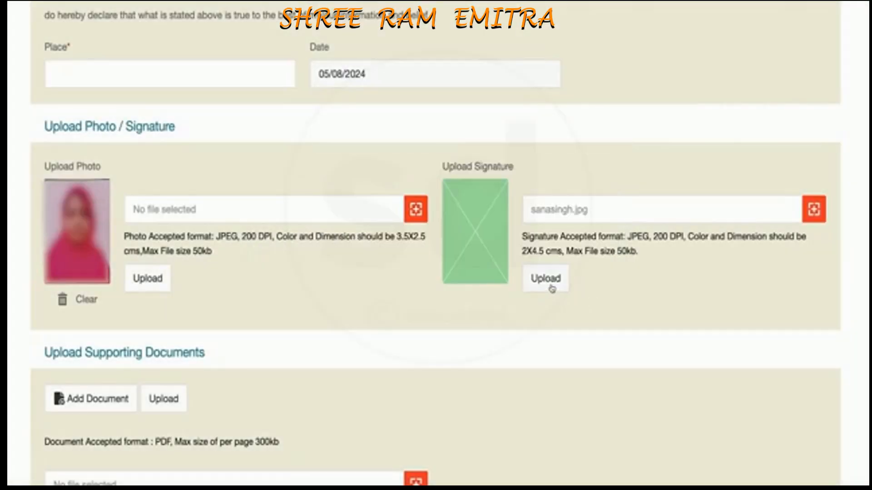
left_click(547, 279)
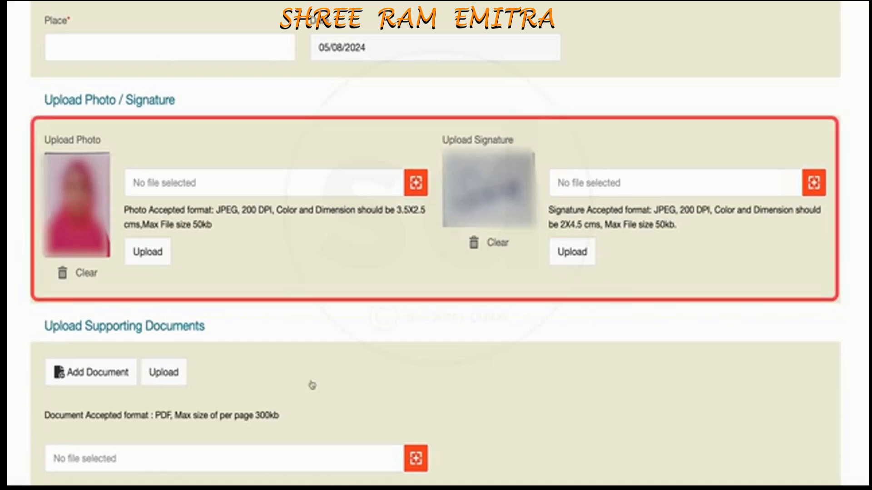
- Attach and upload the applicant's Aadhaar PDF as the supporting document and submit the application
scroll(336, 385, "down", 3)
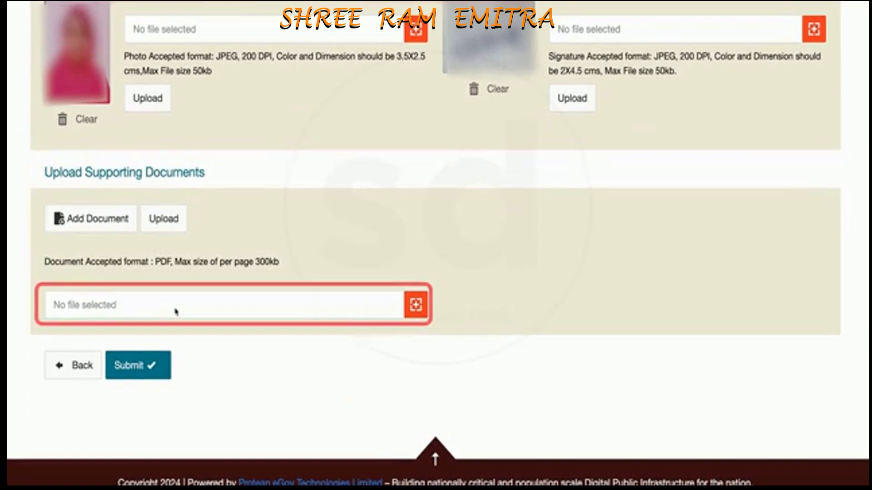
left_click(176, 312)
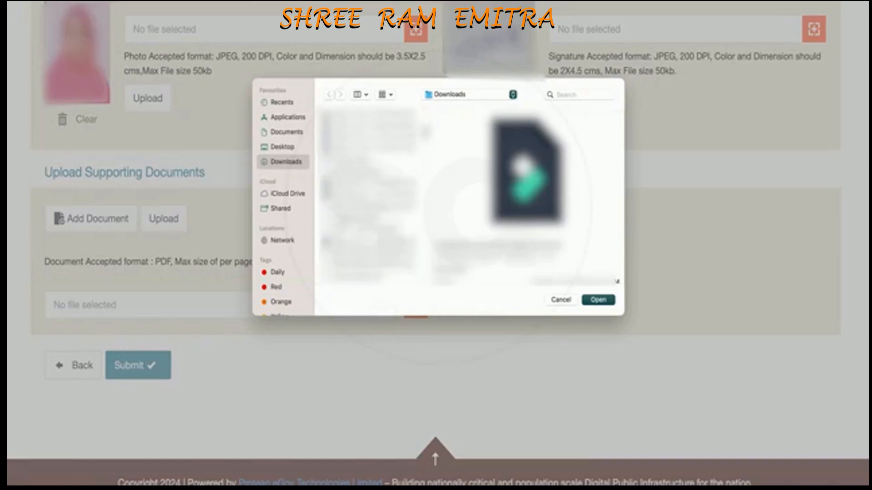
left_click(368, 191)
left_click(598, 300)
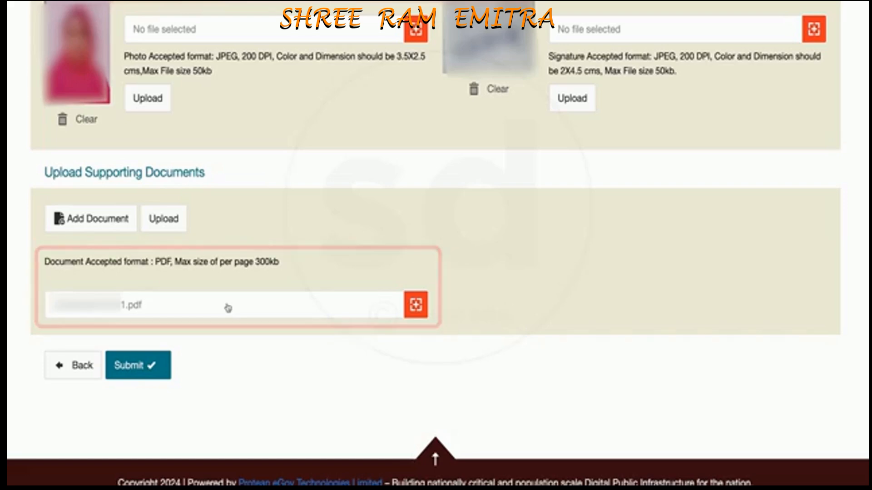
left_click(174, 223)
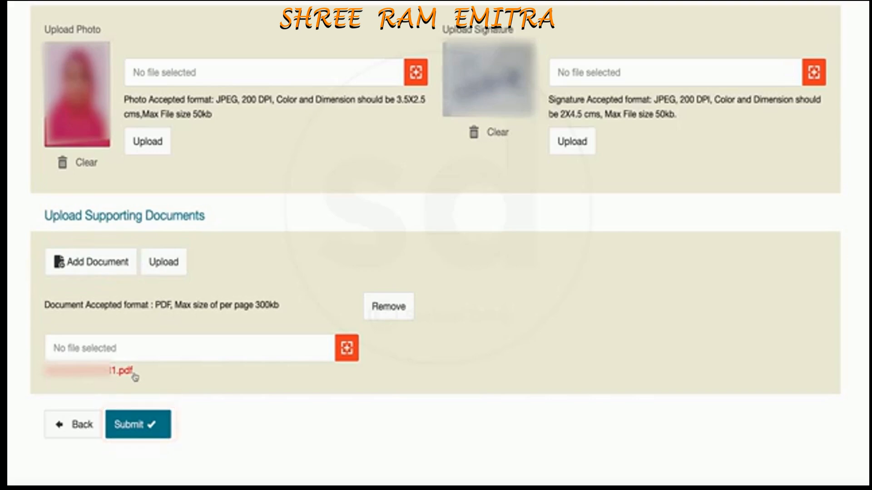
left_click(141, 414)
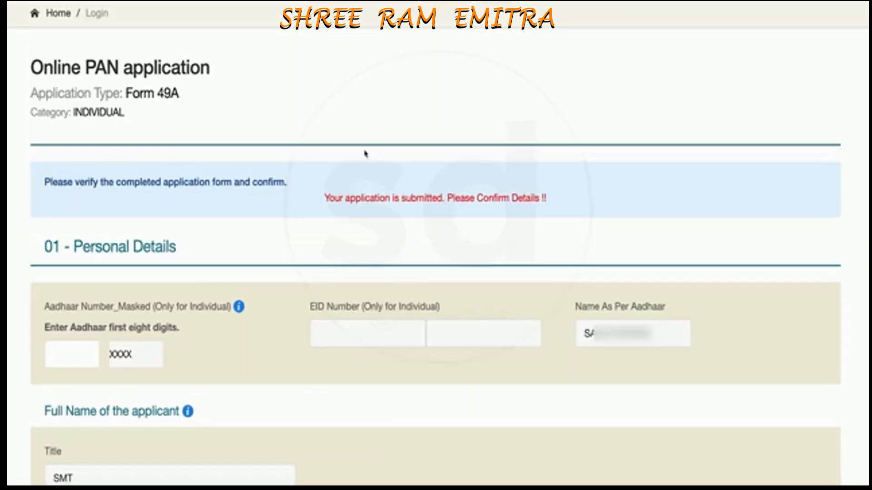
- Fill in the first eight digits of the Aadhaar number, verify the completed form and proceed to the payment stage
scroll(554, 193, "down", 2)
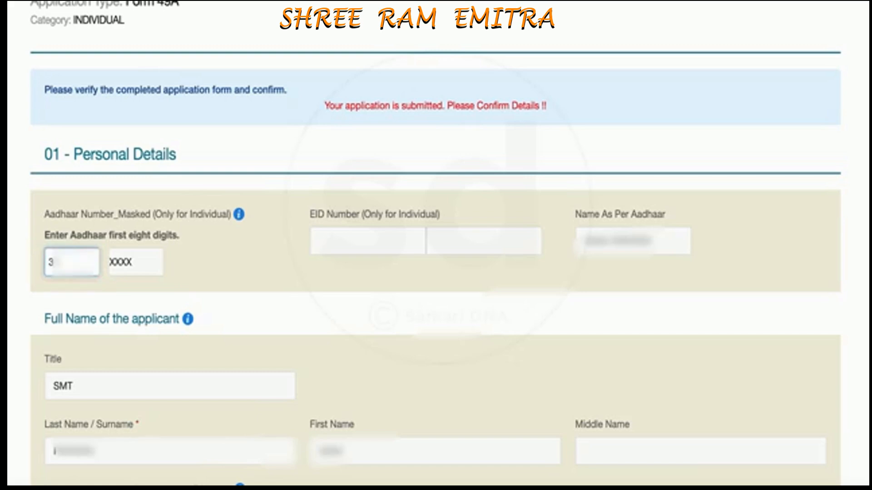
scroll(423, 358, "down", 3)
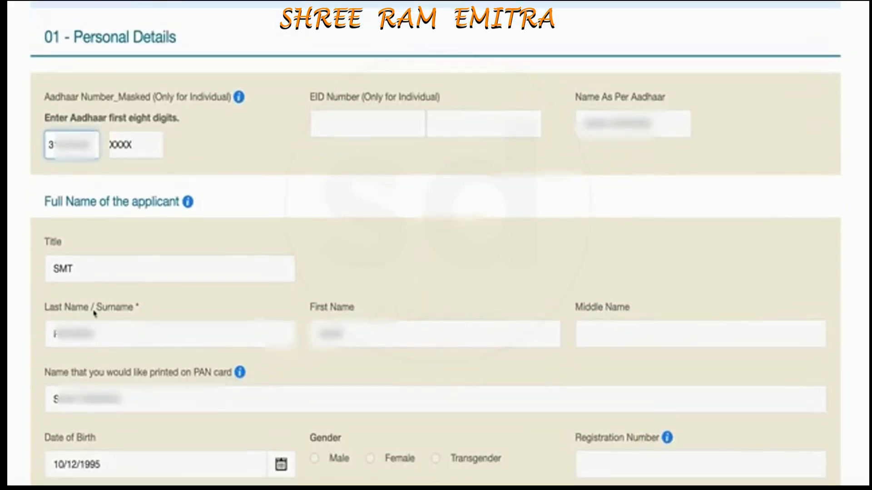
scroll(584, 368, "down", 3)
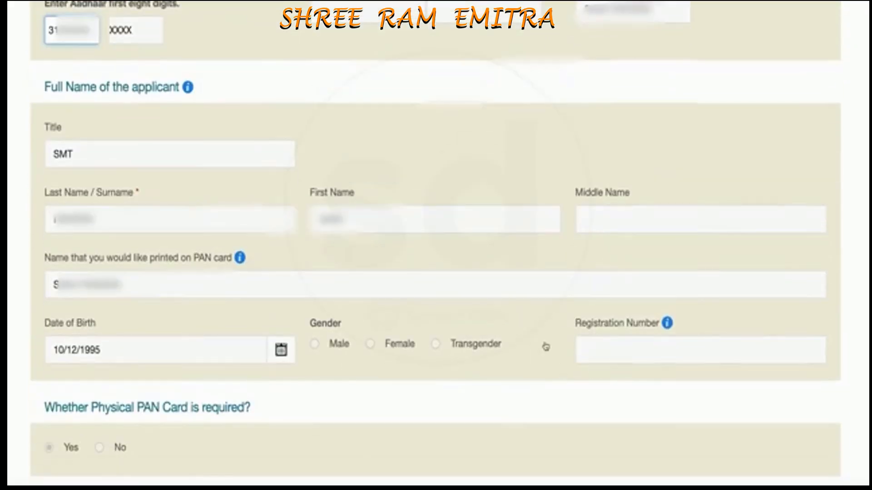
scroll(554, 343, "down", 3)
scroll(426, 348, "down", 12)
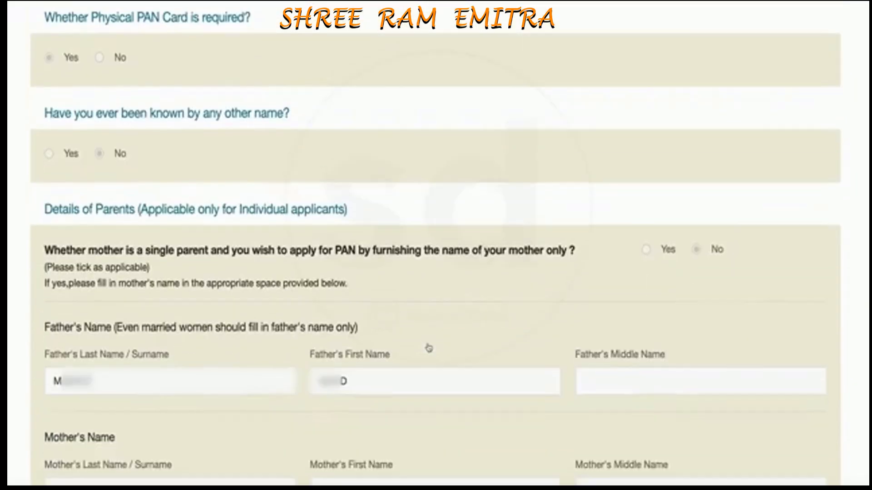
scroll(488, 341, "down", 12)
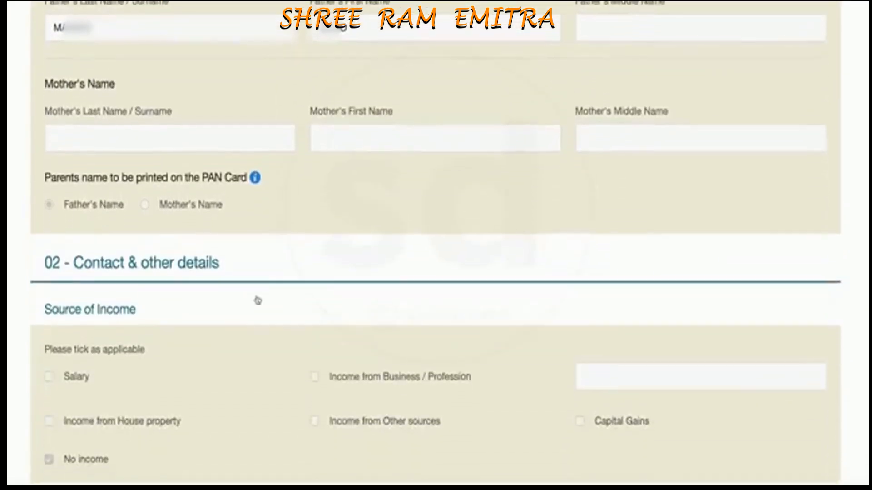
scroll(438, 351, "down", 20)
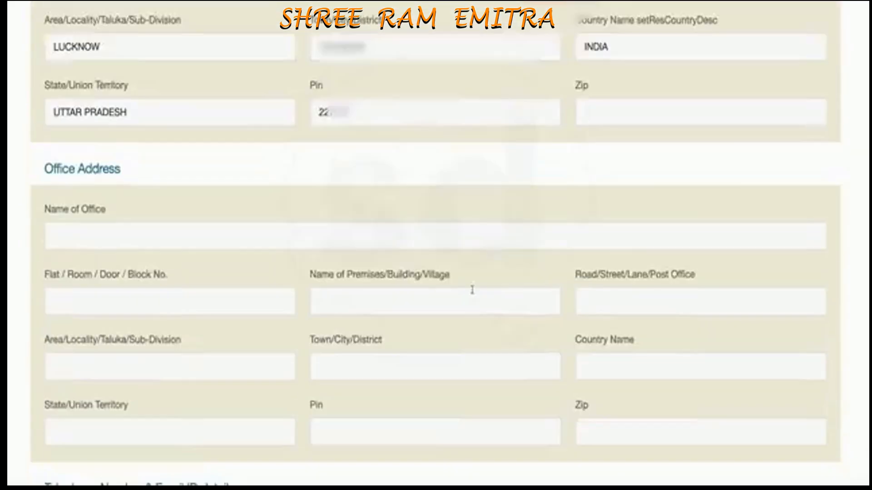
scroll(398, 365, "down", 1)
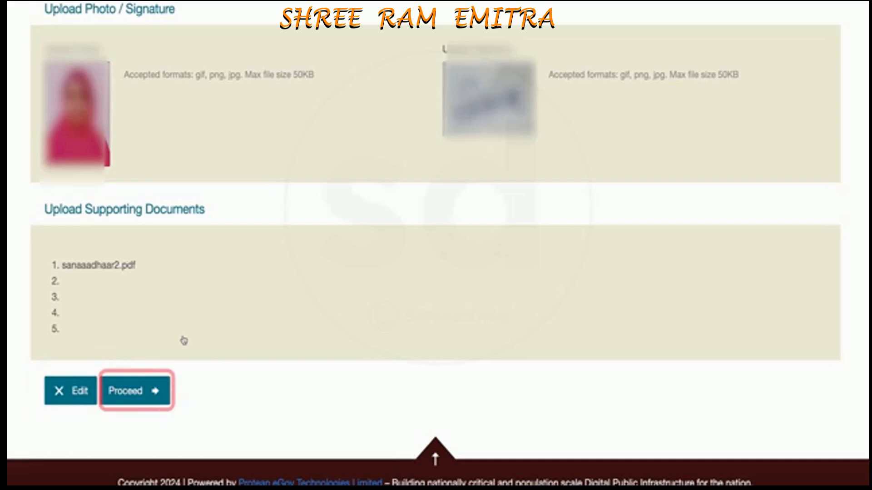
left_click(134, 390)
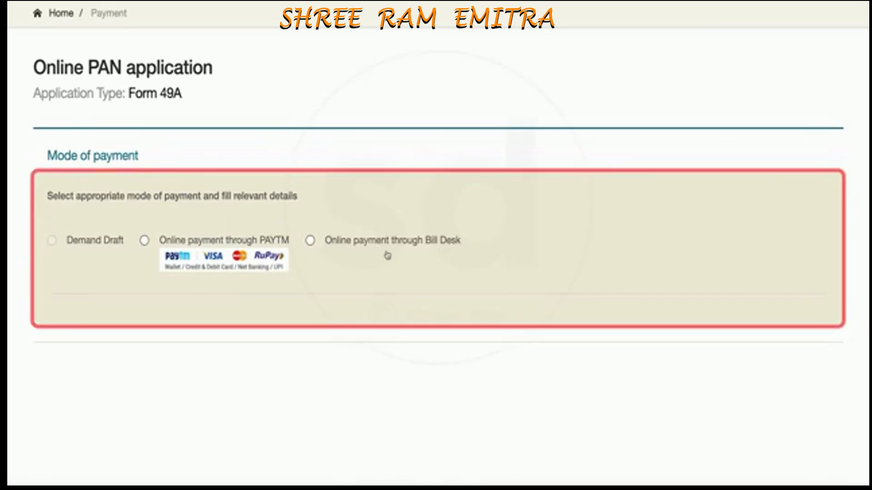
- Select online payment through Bill Desk, agree to the terms of service and proceed to the payment gateway
left_click(309, 240)
scroll(353, 415, "down", 8)
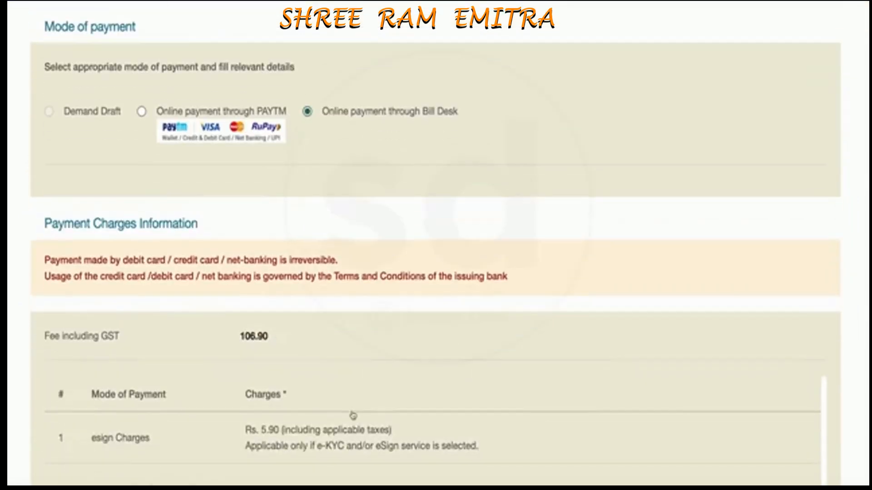
scroll(353, 414, "down", 1)
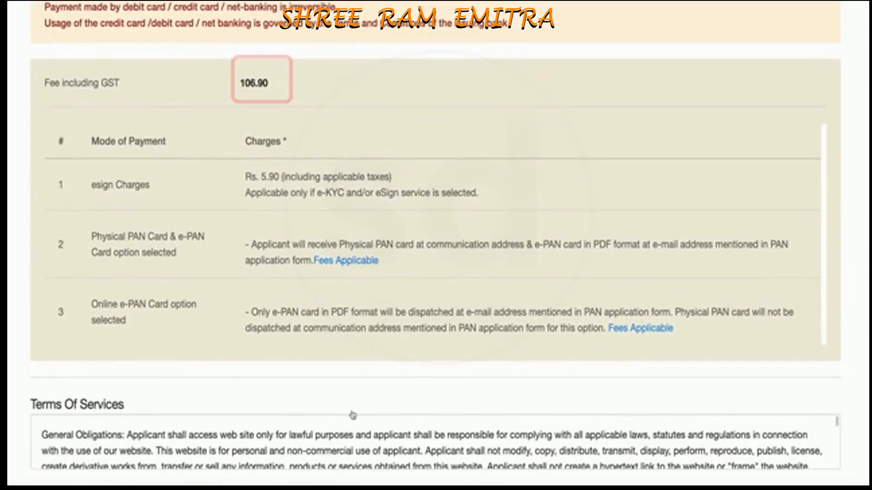
scroll(353, 415, "down", 2)
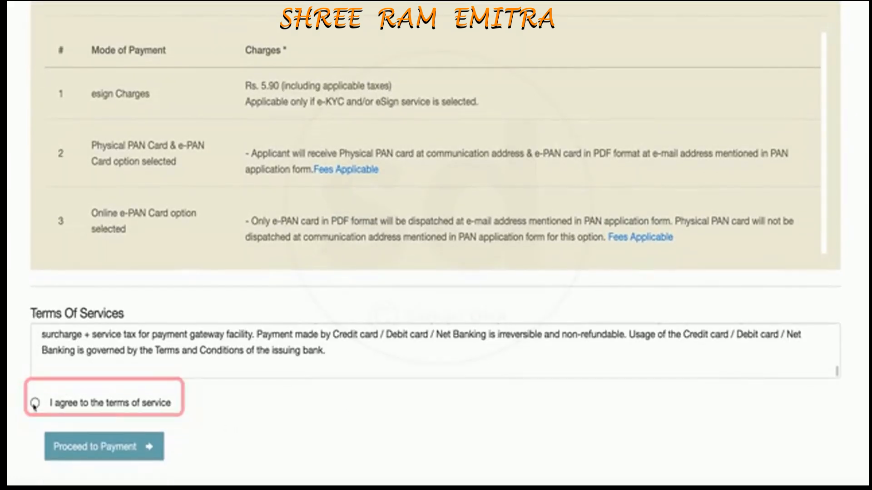
left_click(35, 403)
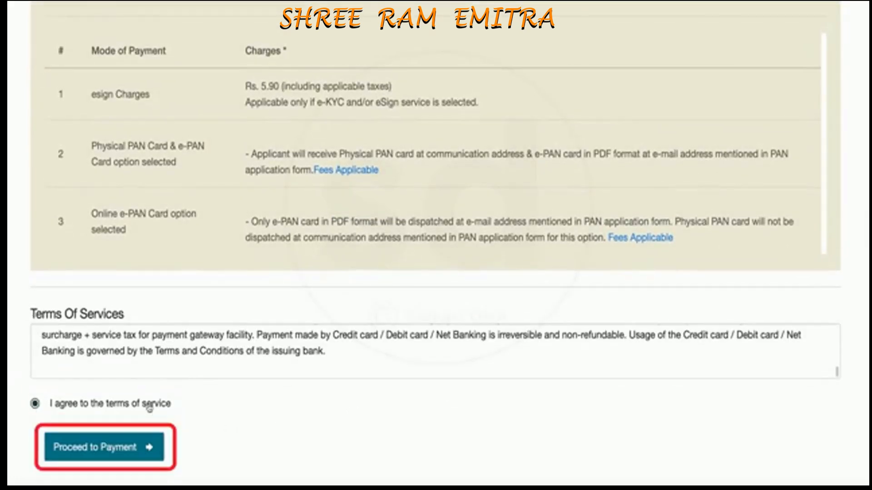
left_click(124, 453)
left_click(81, 359)
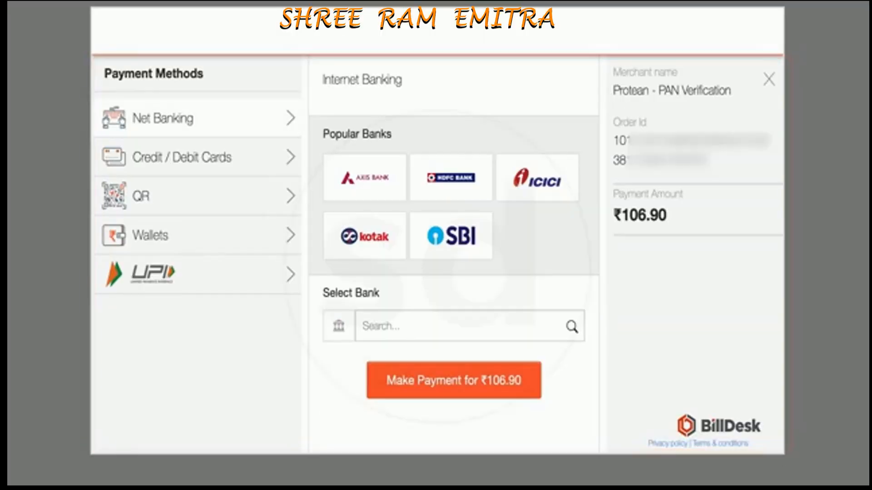
- Pay the application fee by QR using BHIM UPI and continue past the payment receipt
left_click(140, 195)
left_click(453, 250)
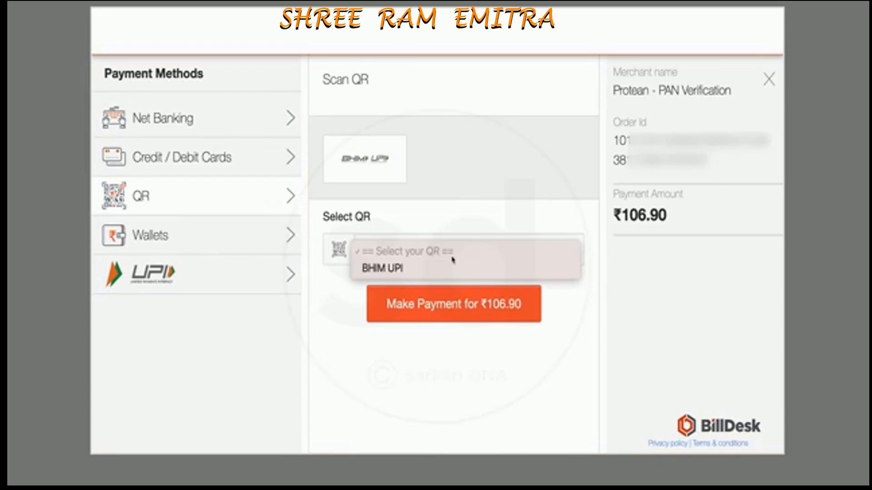
left_click(402, 264)
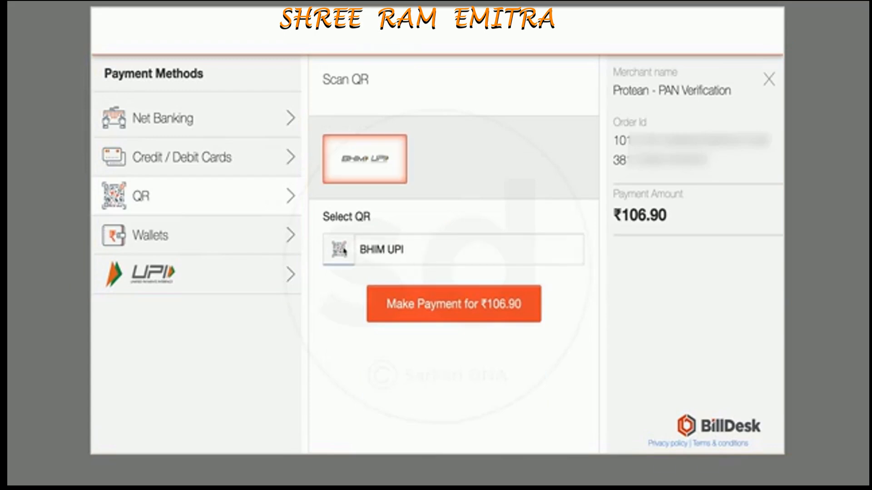
left_click(462, 305)
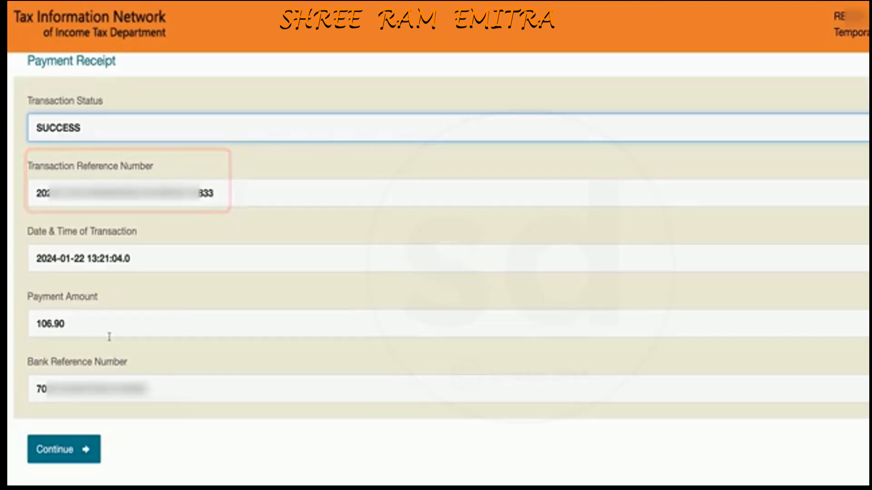
left_click(63, 451)
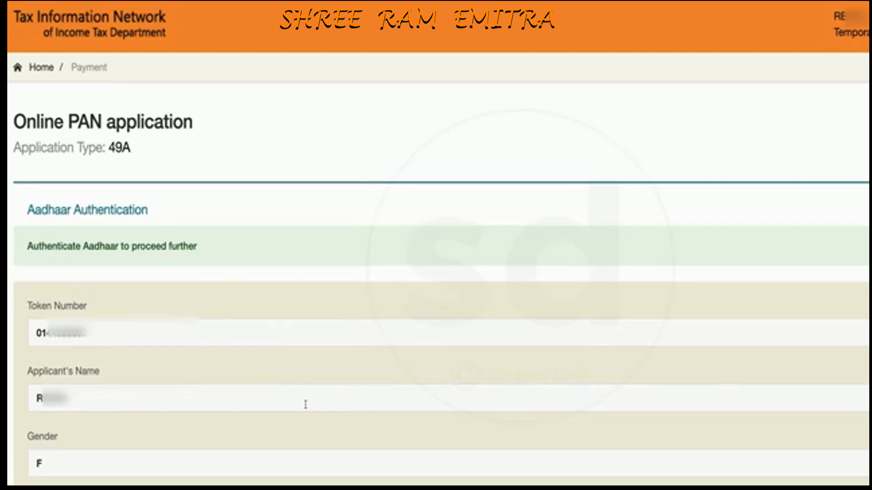
- Consent to the use of the Aadhaar details for e-signing and start Aadhaar authentication by OTP
scroll(306, 404, "down", 5)
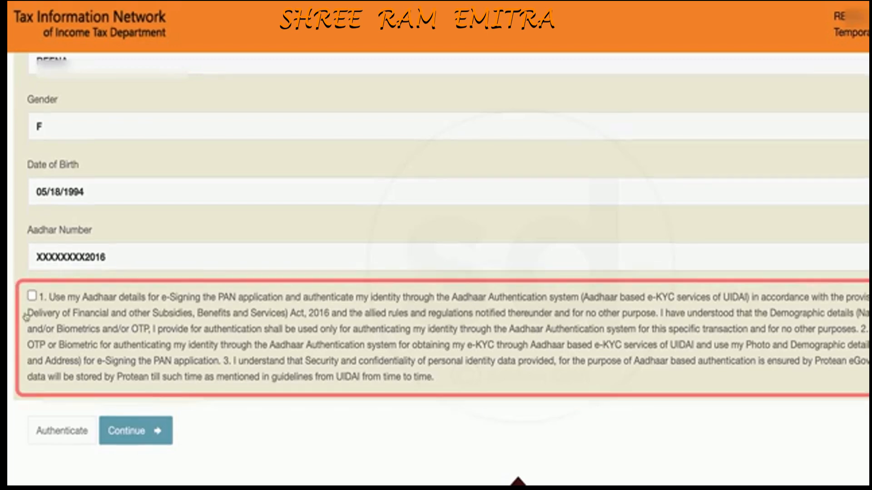
left_click(32, 296)
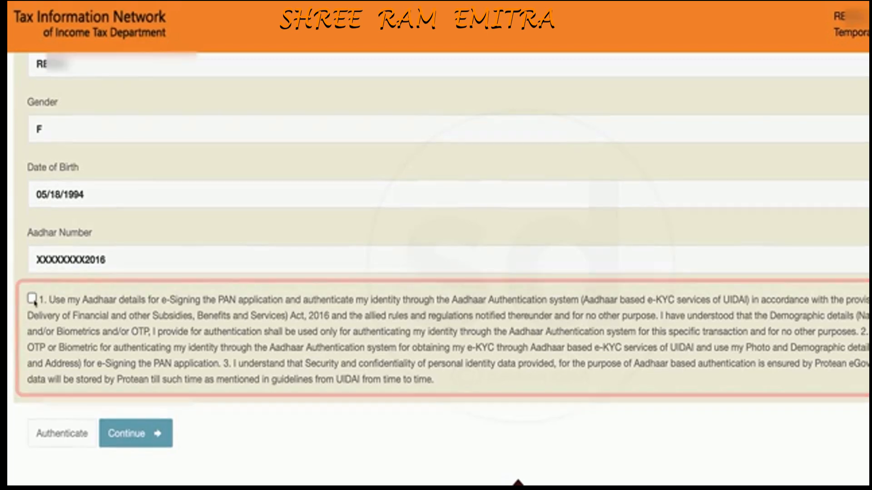
left_click(64, 434)
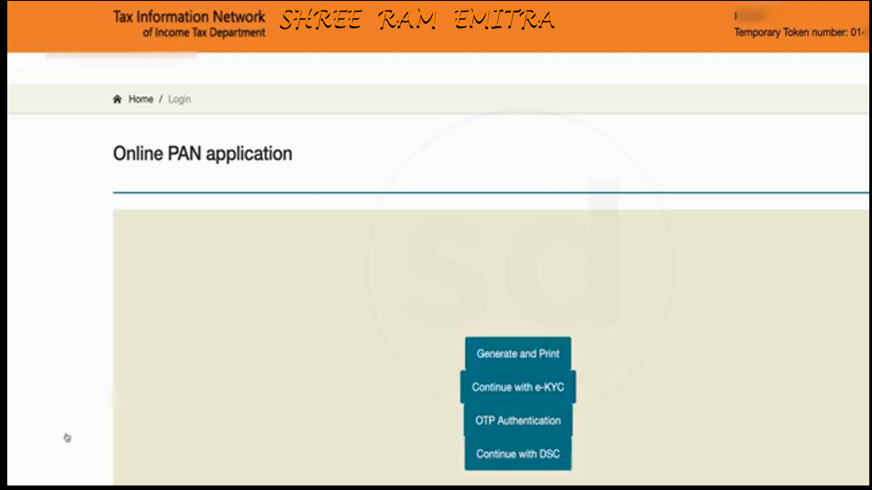
left_click(521, 427)
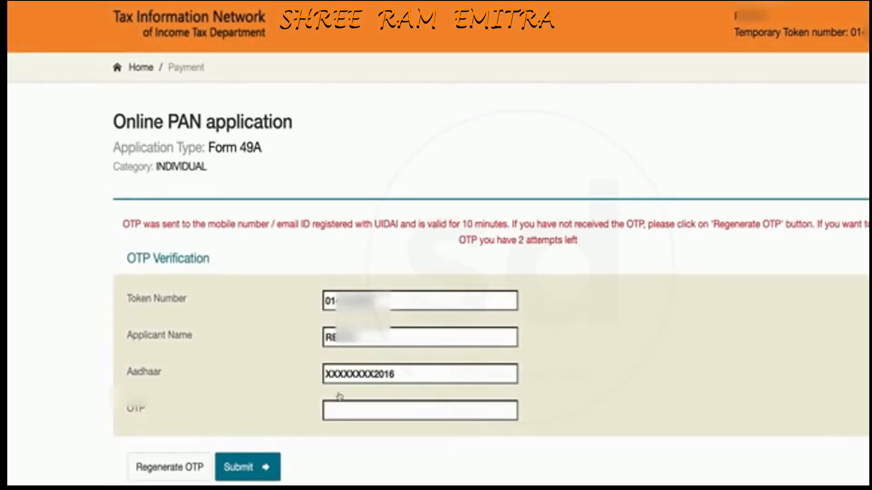
- Enter the received OTP in the OTP Verification form and submit it
left_click(360, 408)
left_click(347, 412)
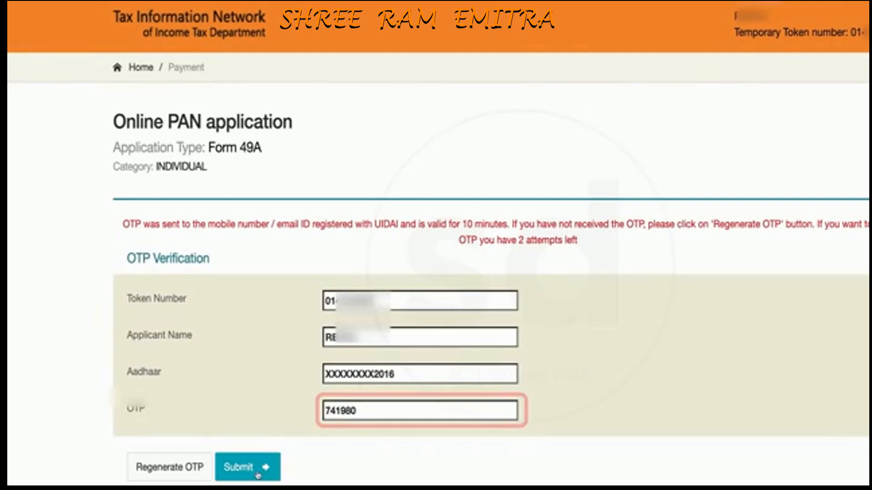
left_click(258, 473)
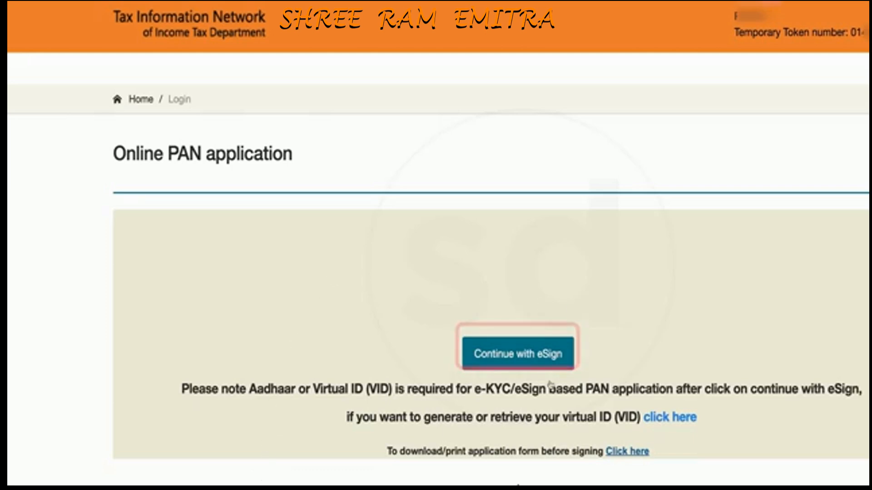
- Continue with eSign, authorize Protean to e-sign the PAN application and fill in the applicant's Aadhaar number
scroll(559, 383, "down", 1)
scroll(560, 383, "up", 1)
left_click(523, 350)
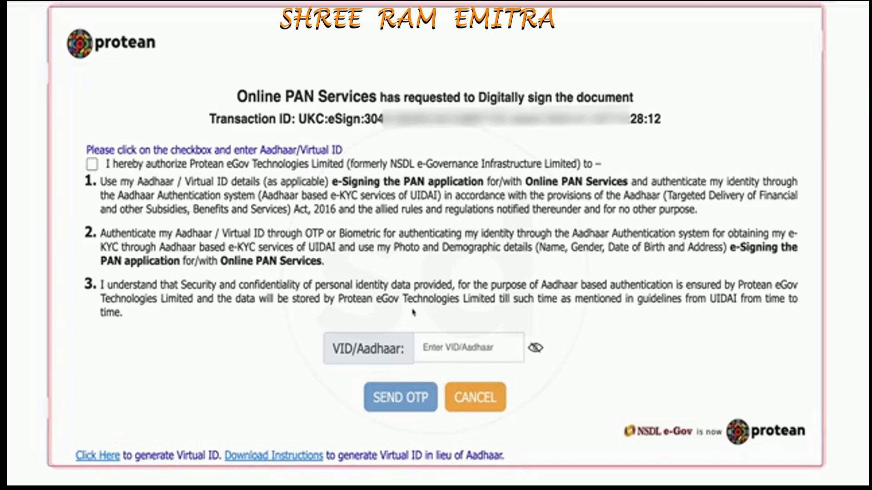
left_click(92, 164)
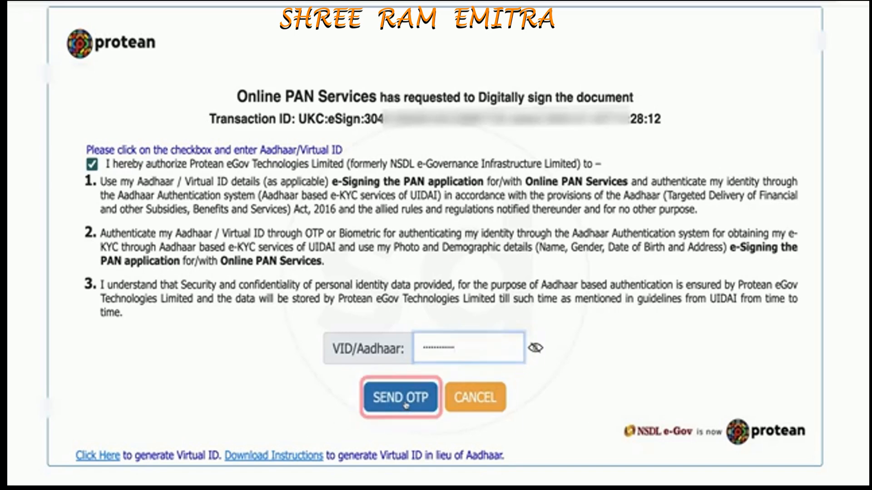
- Send the eSign OTP to the registered contact, enter the OTP and verify it
left_click(404, 408)
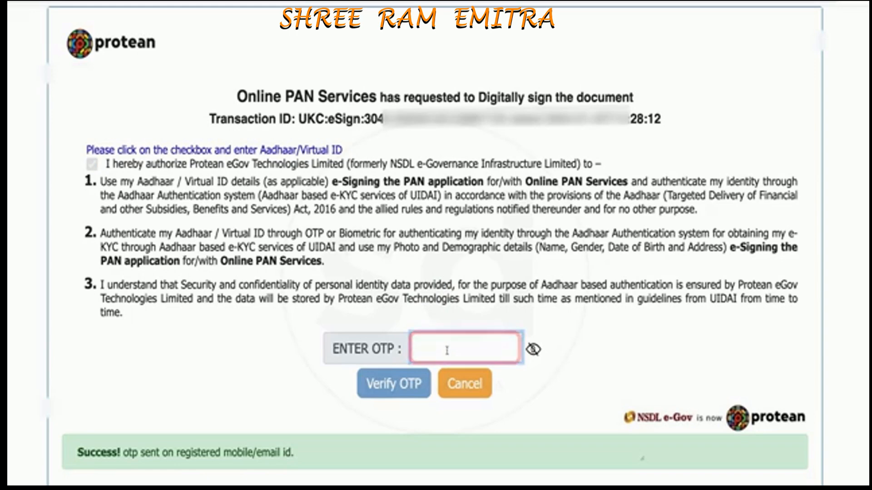
type("••••••")
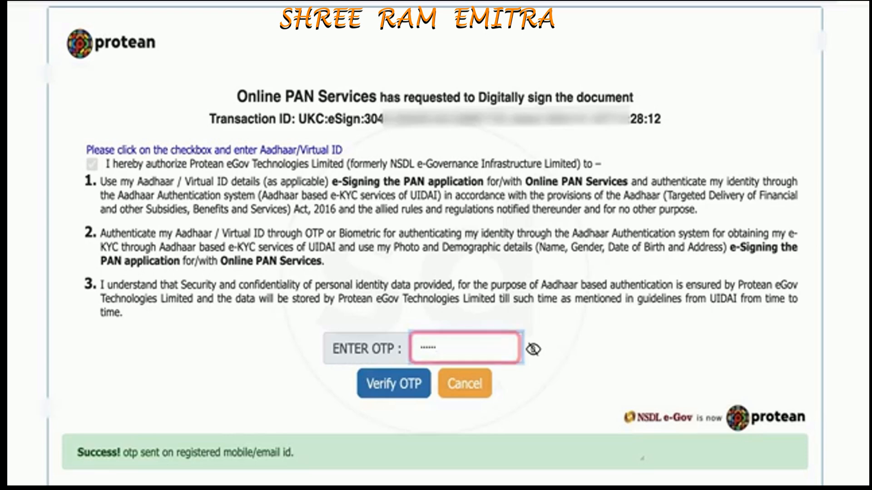
left_click(405, 387)
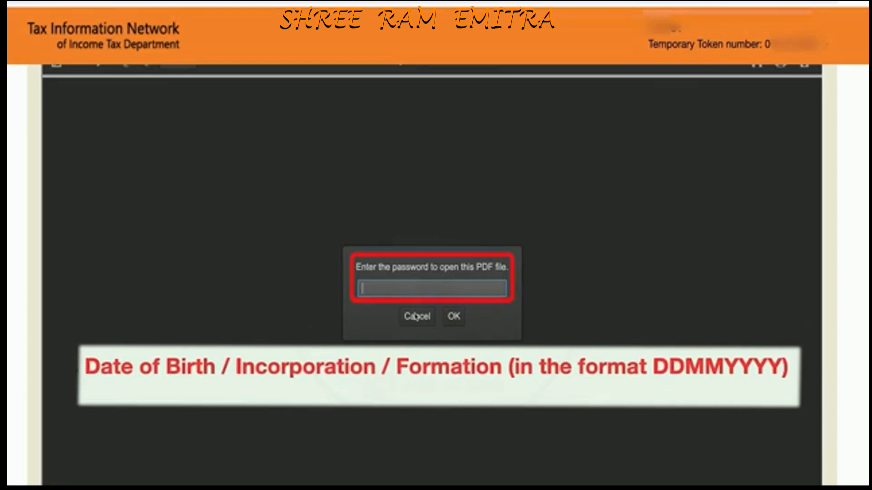
- Unlock the acknowledgement PDF by entering its password, the date of birth in DDMMYYYY format, and view the signed form
type("1•••••")
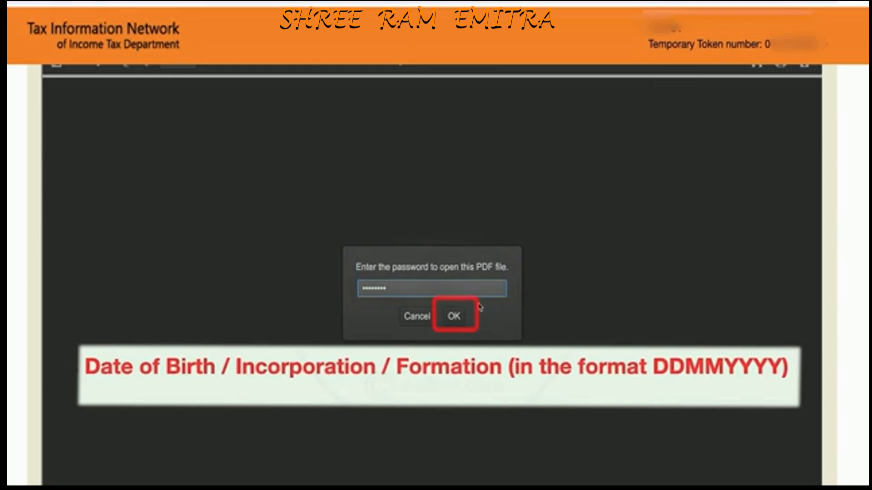
left_click(454, 316)
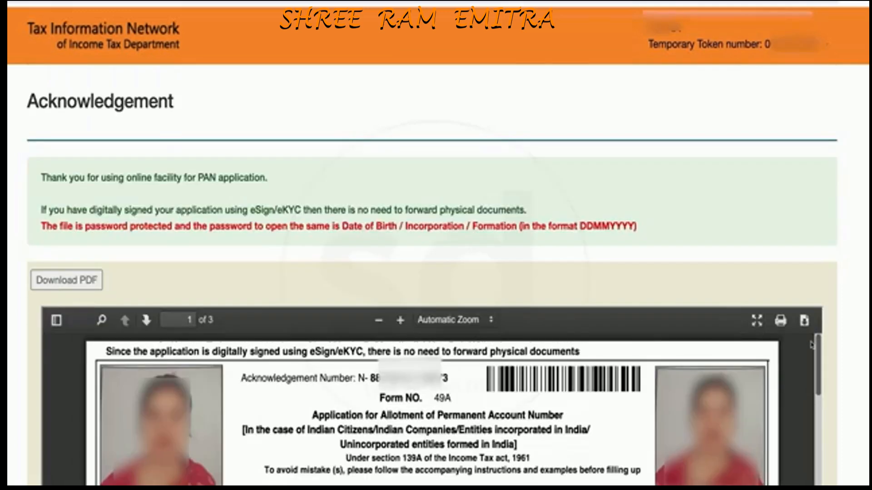
scroll(591, 308, "down", 5)
scroll(592, 308, "up", 5)
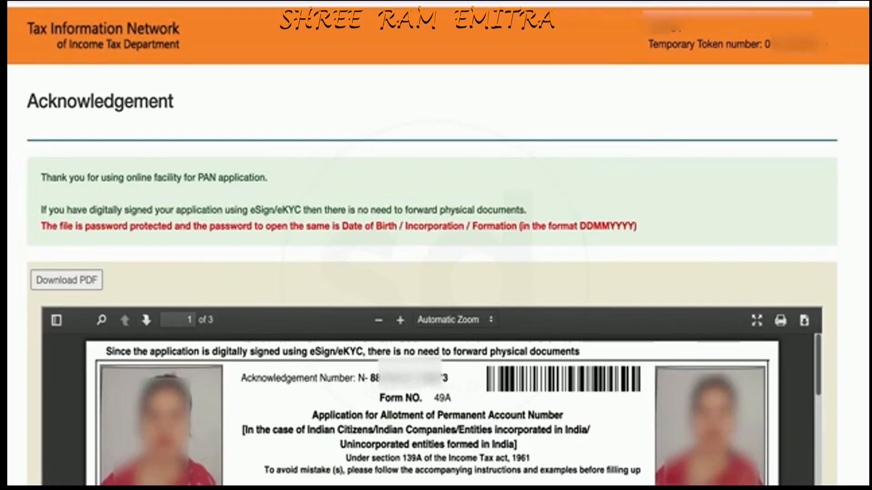